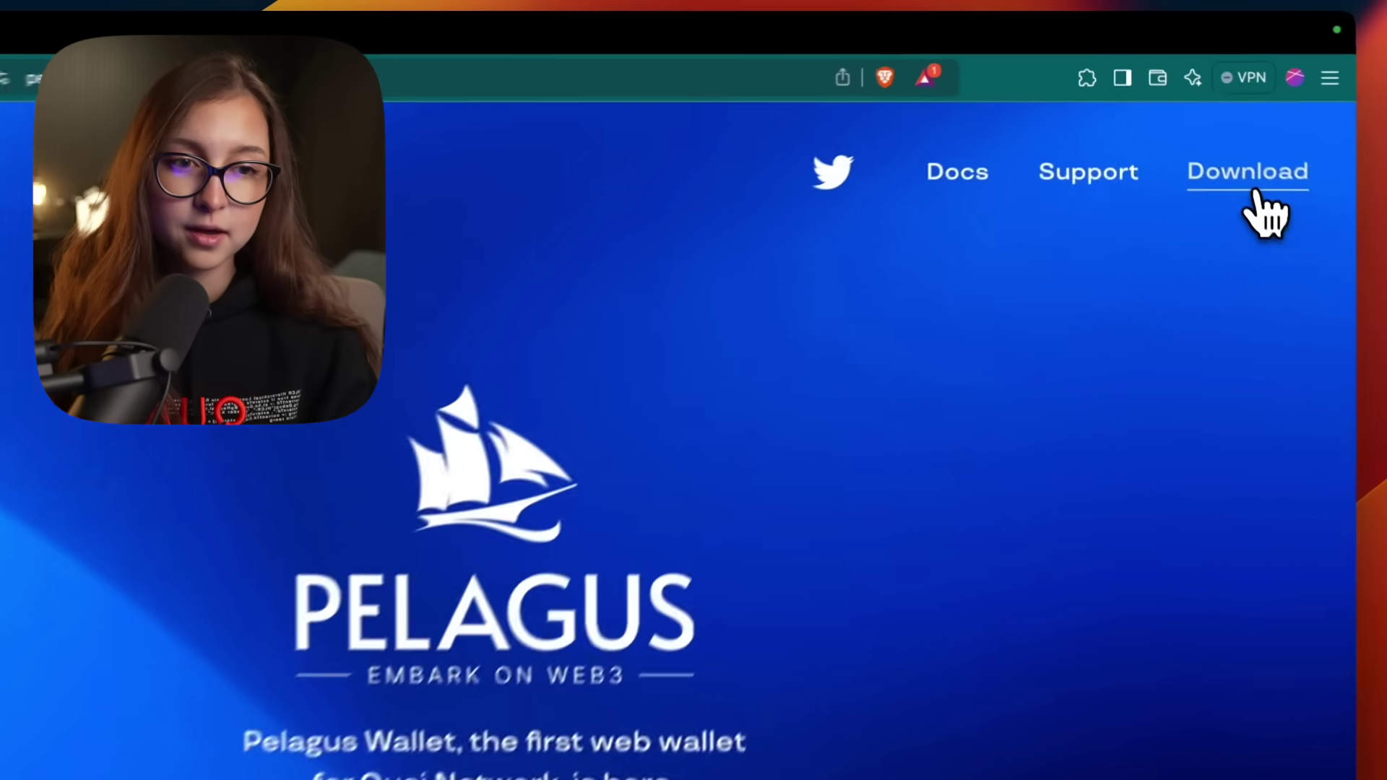
# Step: Install the Pelagus extension into Brave, approving its requested permissions
pyautogui.click(1219, 146)
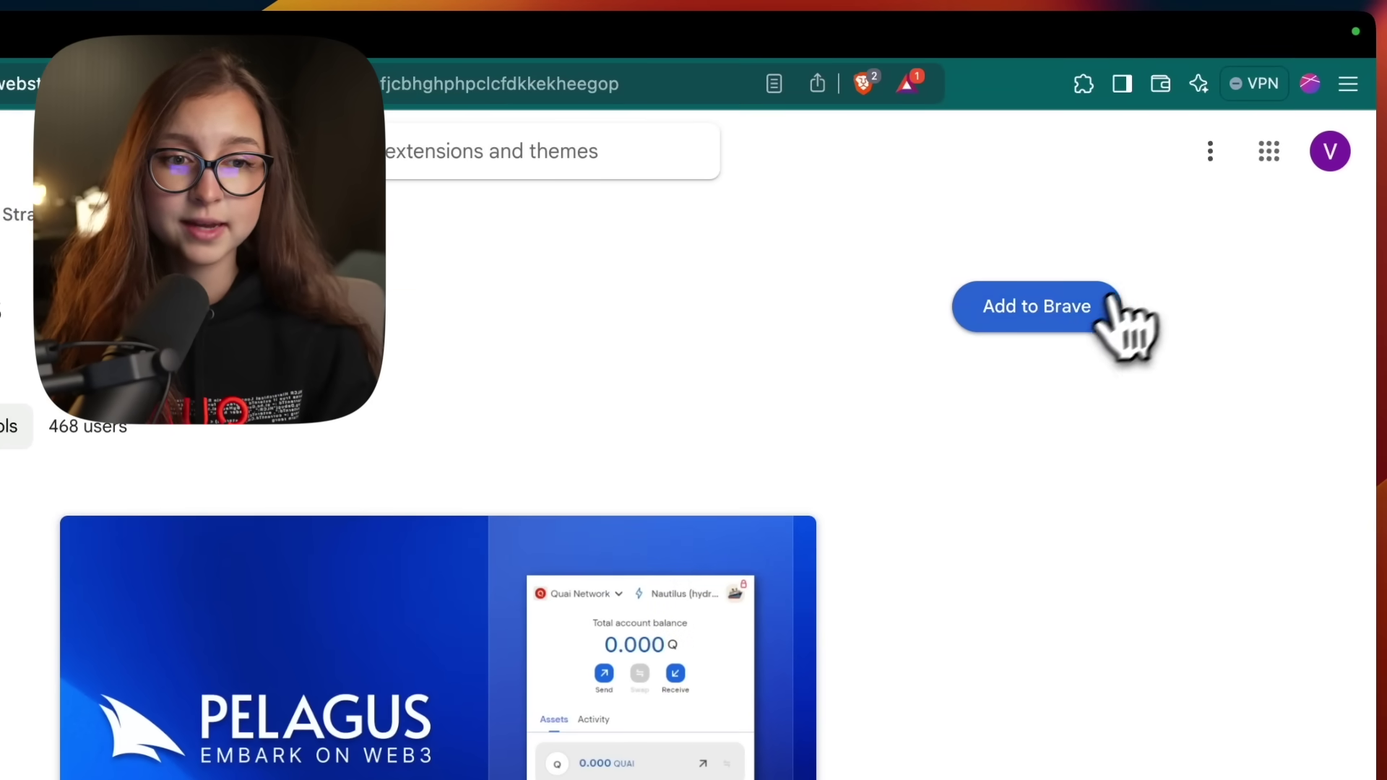
pyautogui.click(1105, 308)
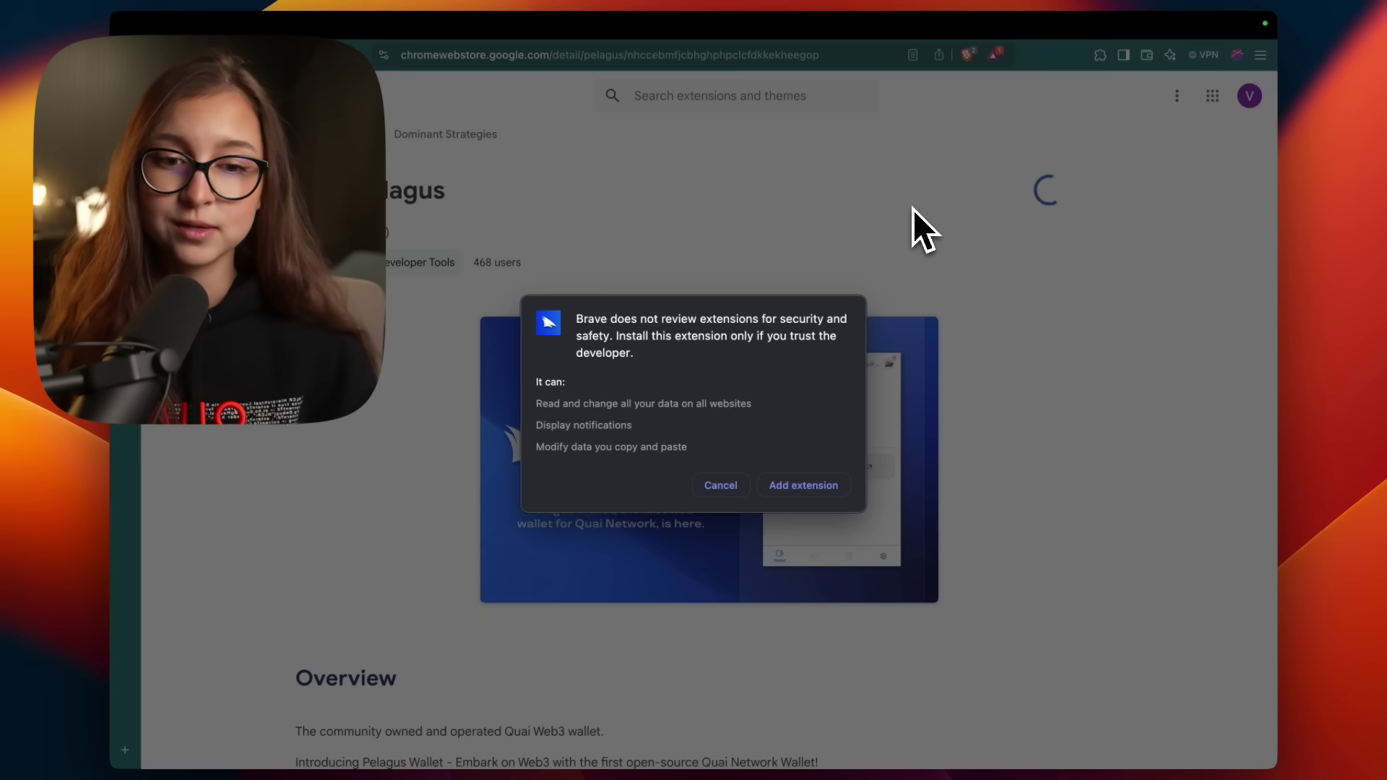
pyautogui.click(816, 484)
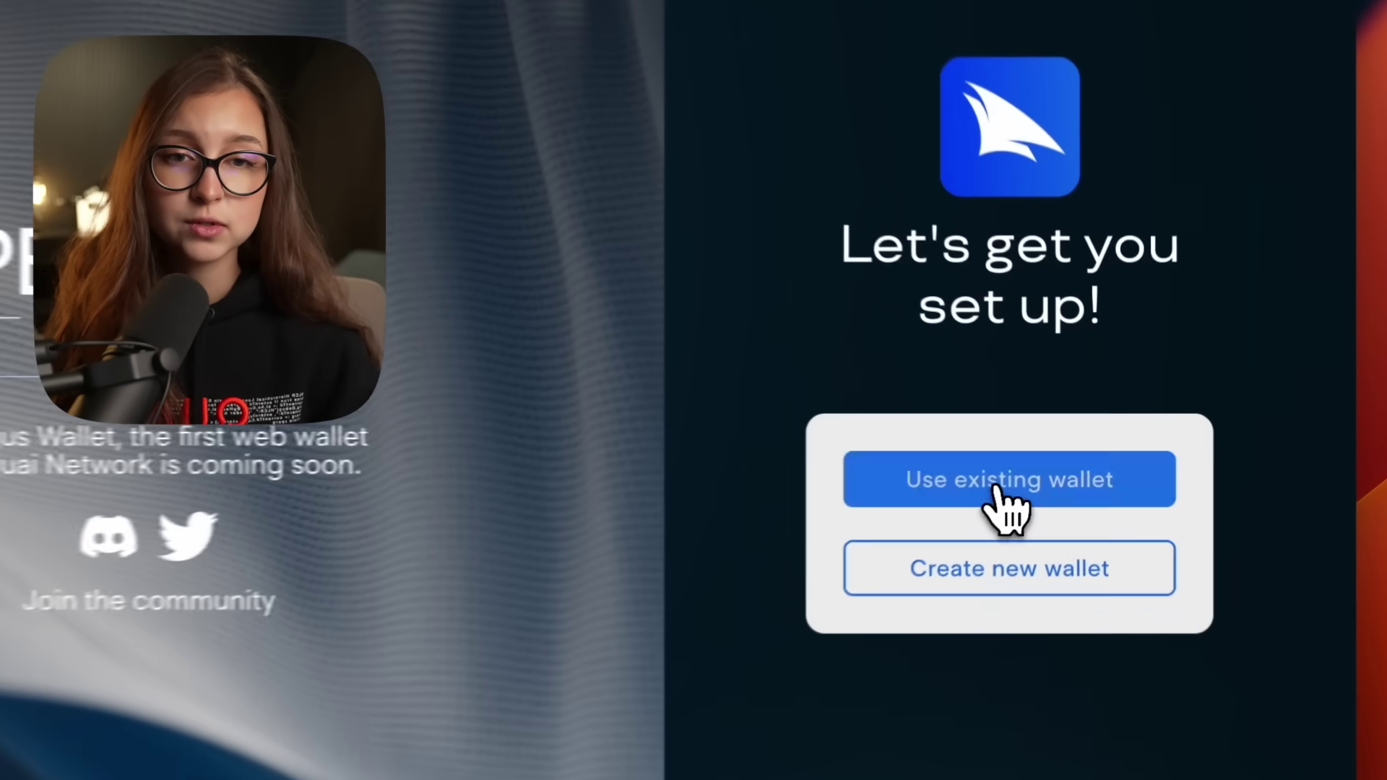
pyautogui.click(1042, 466)
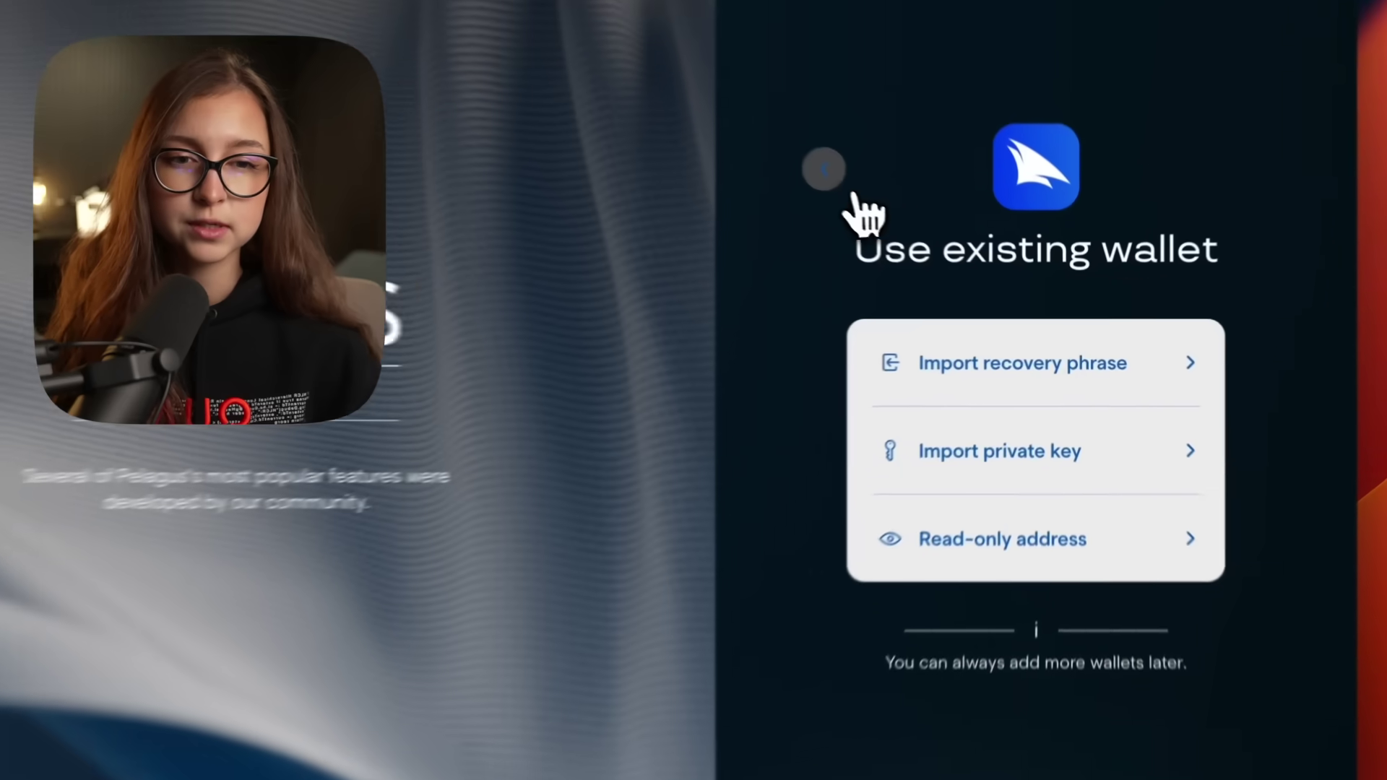
pyautogui.click(898, 217)
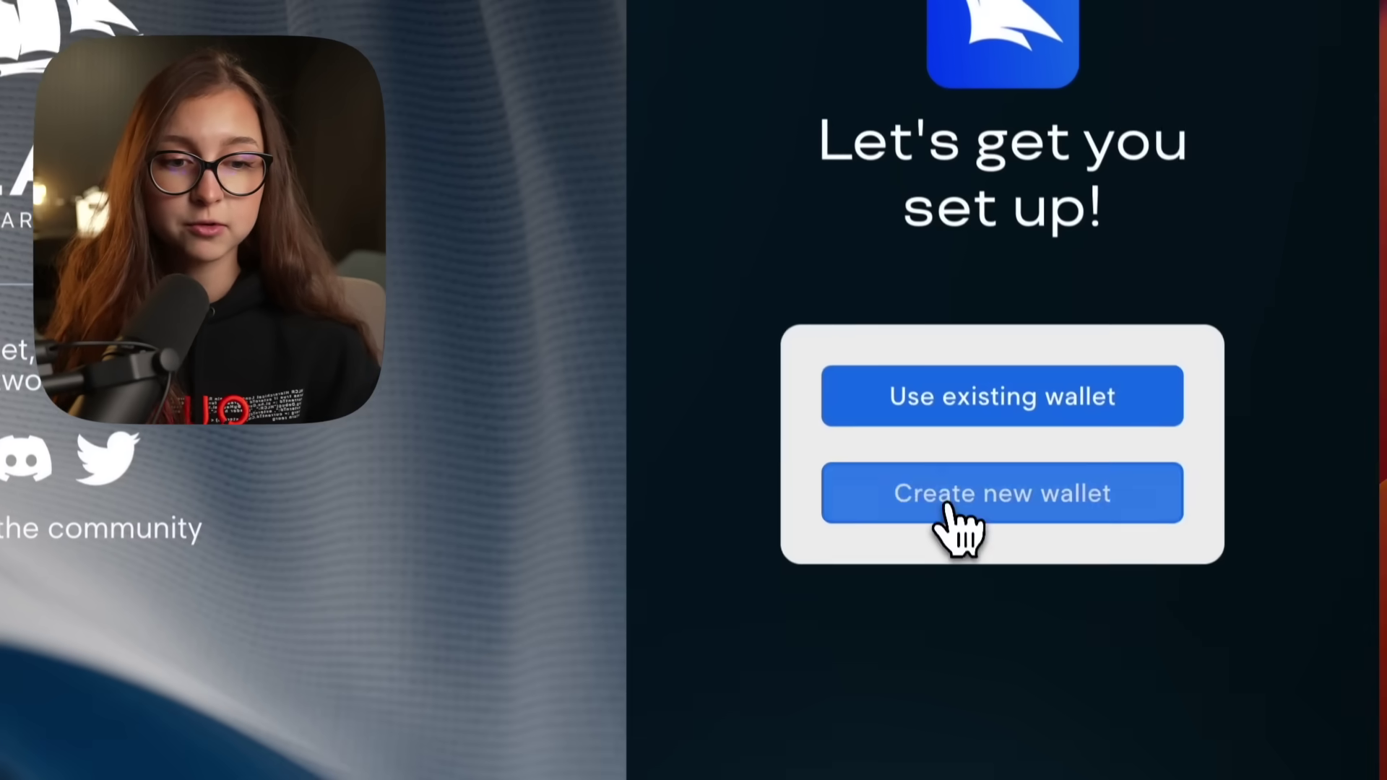
# Step: Start a new wallet, enter the password in both fields and set Pelagus as default wallet
pyautogui.click(962, 650)
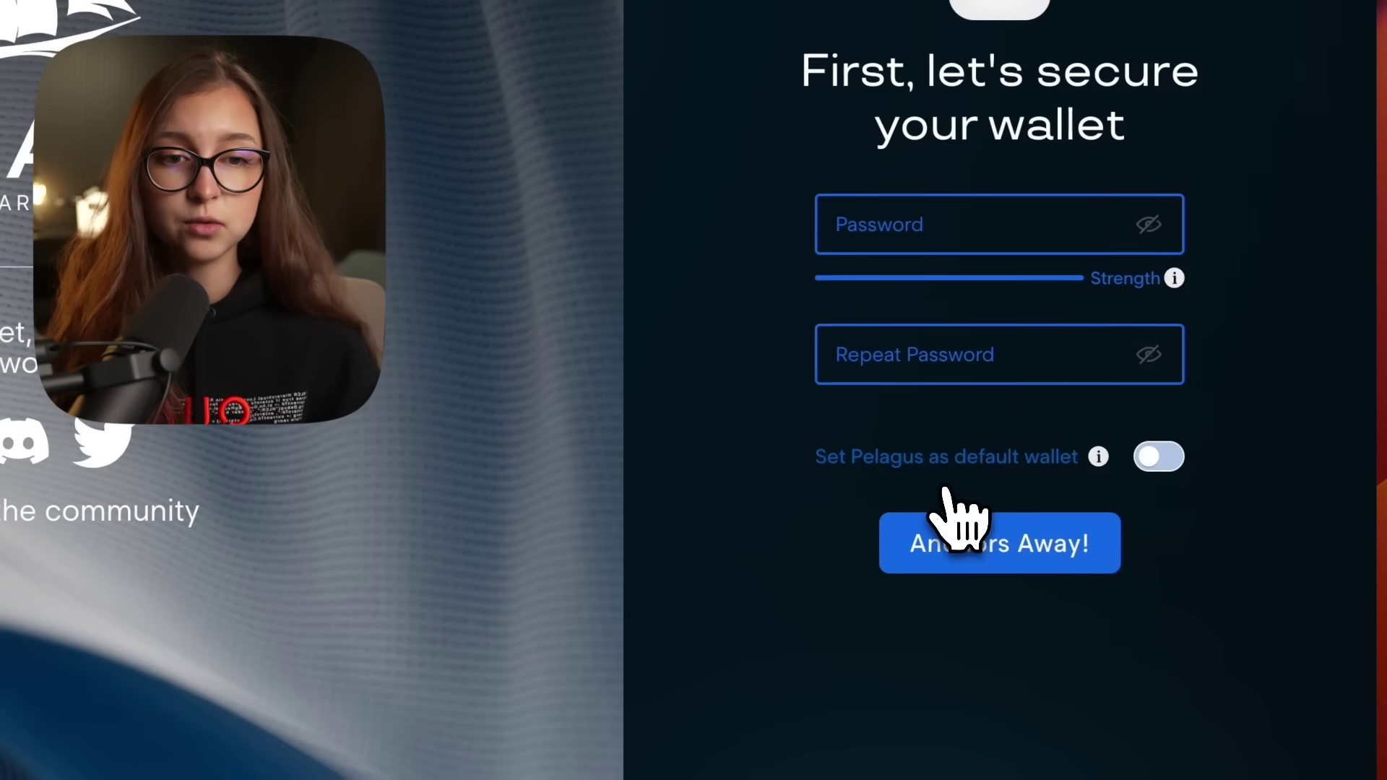
pyautogui.click(928, 220)
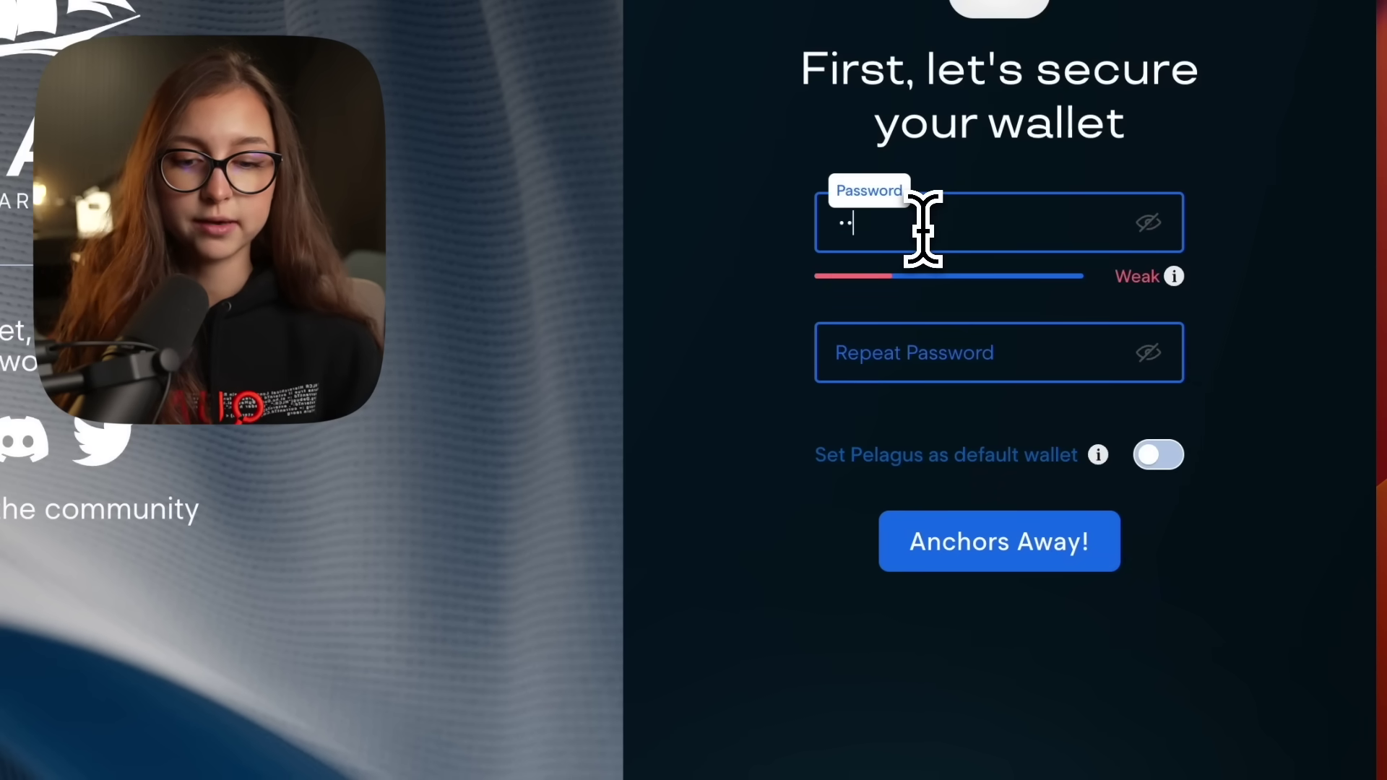
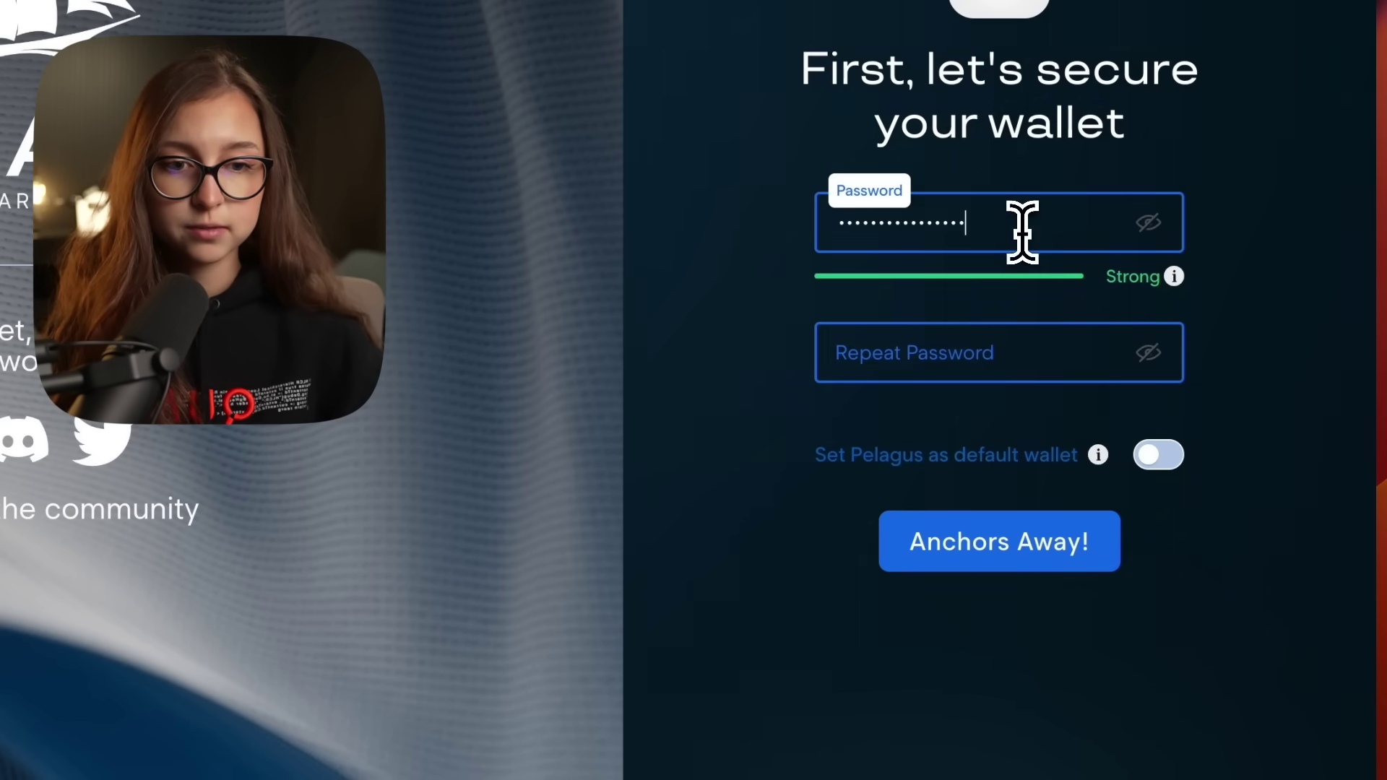
pyautogui.press('Tab')
pyautogui.hotkey('ctrl', 'v')
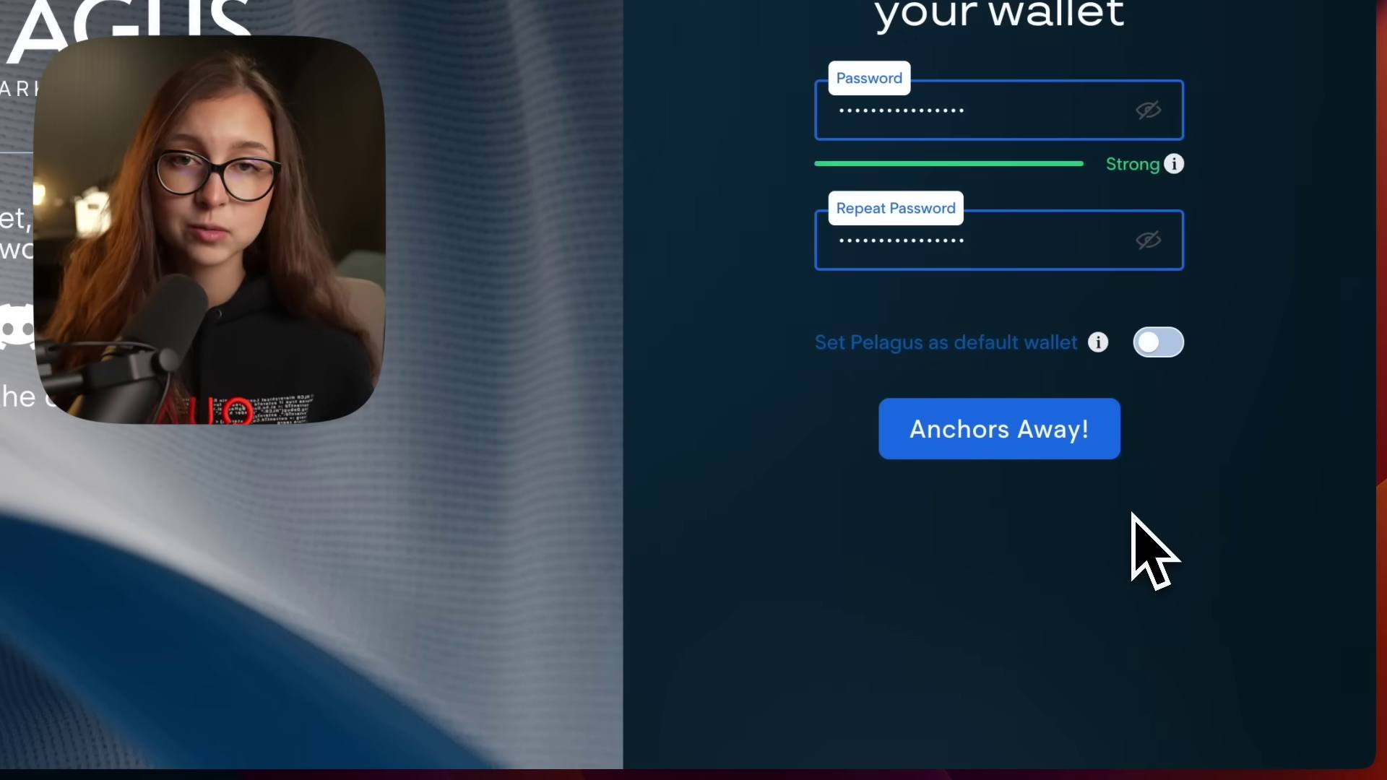
pyautogui.click(1156, 347)
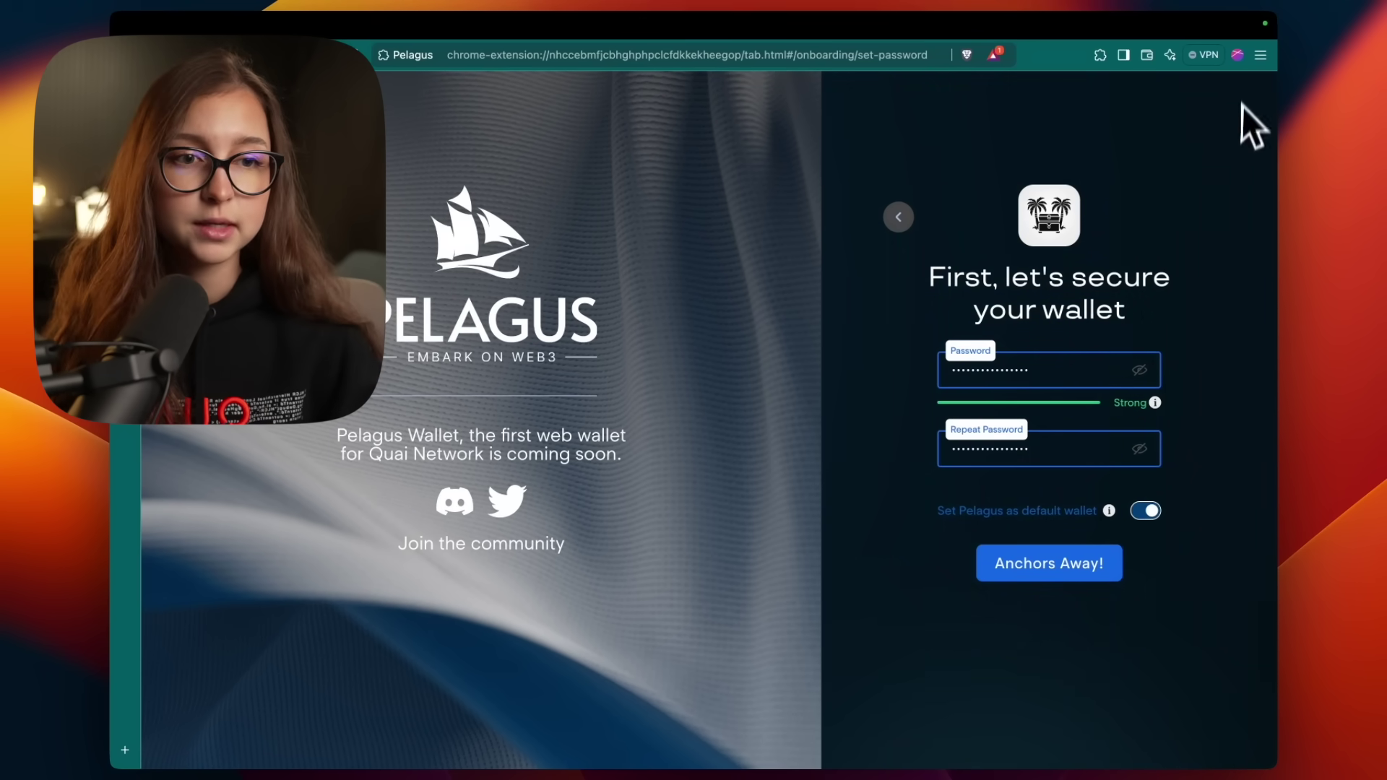
# Step: Glance at the browser profiles, then submit the password to continue setup
pyautogui.click(1237, 55)
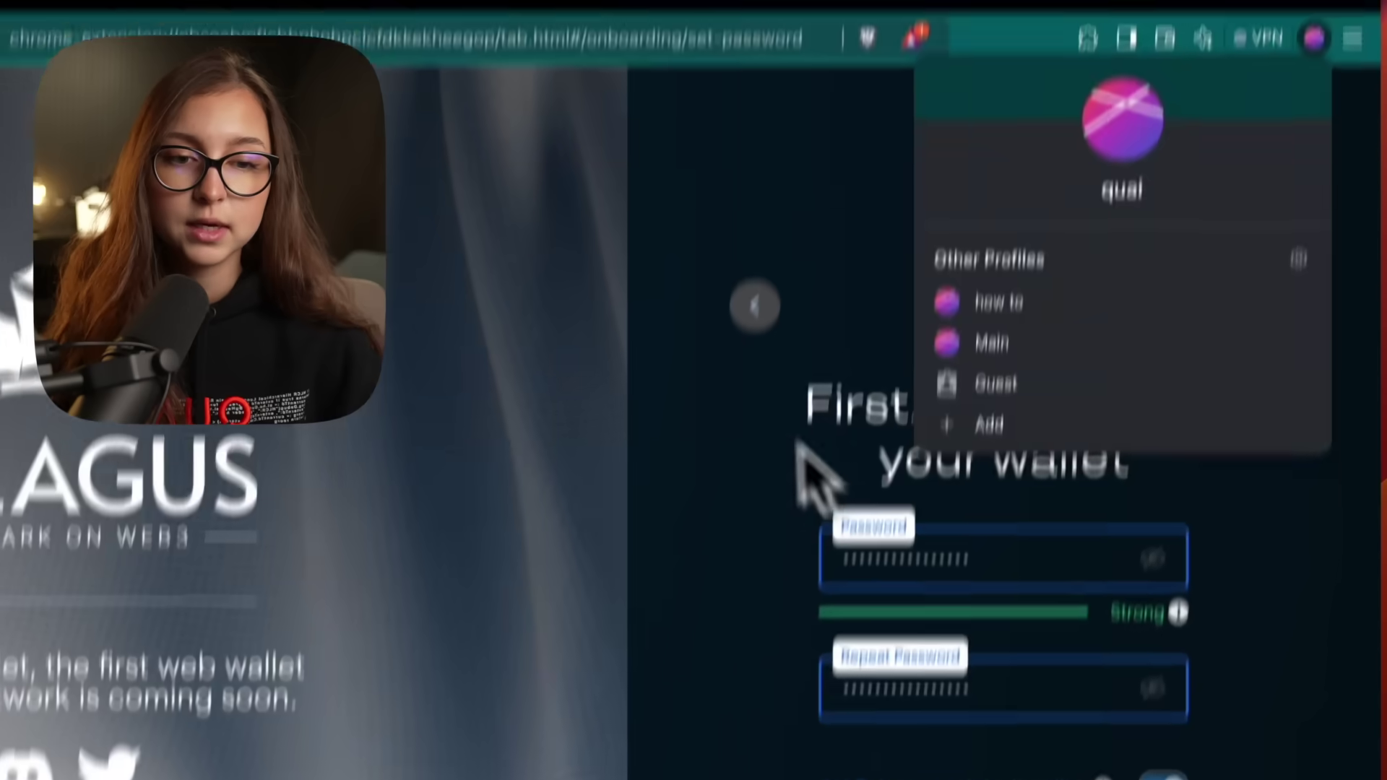
pyautogui.click(758, 521)
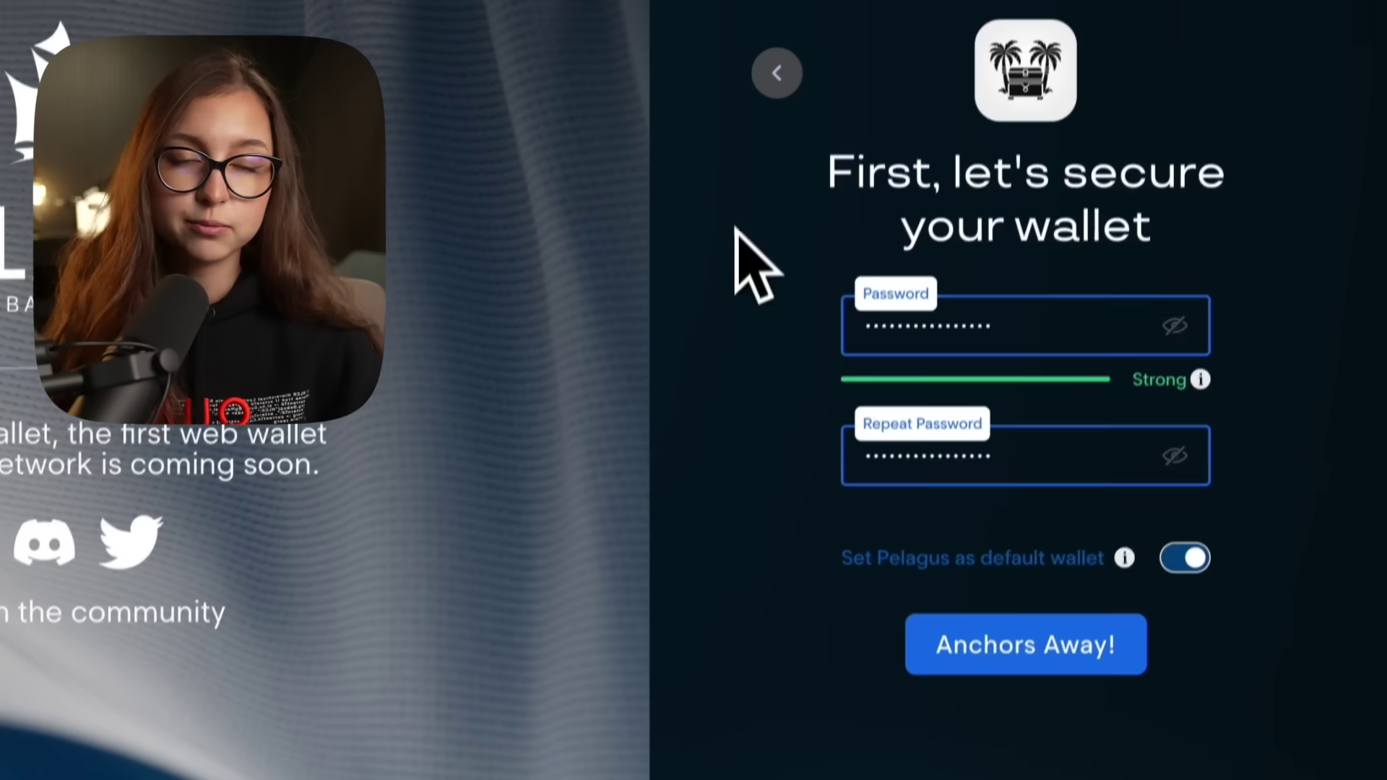
pyautogui.click(1009, 626)
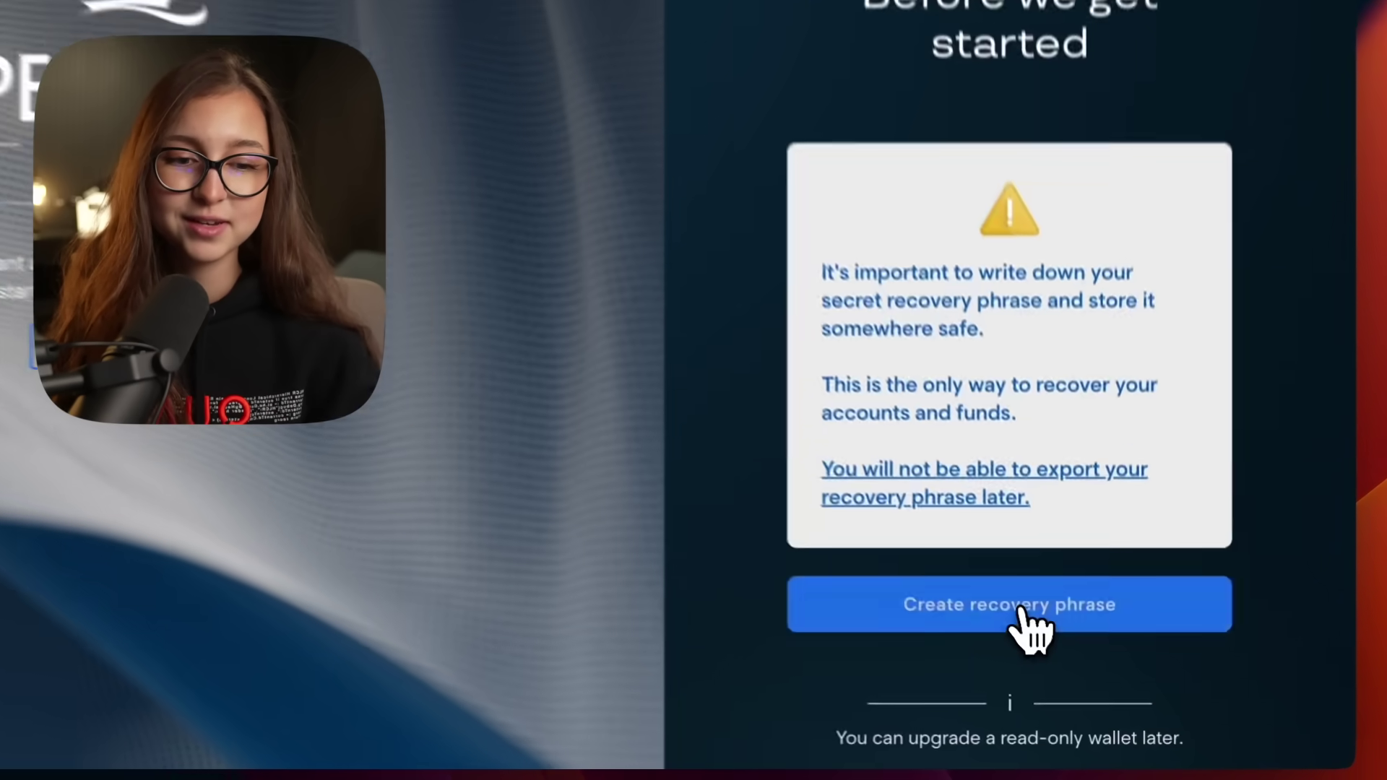
# Step: Generate and copy the 24-word recovery phrase, confirm it was written down and finalize the wallet
pyautogui.click(1049, 647)
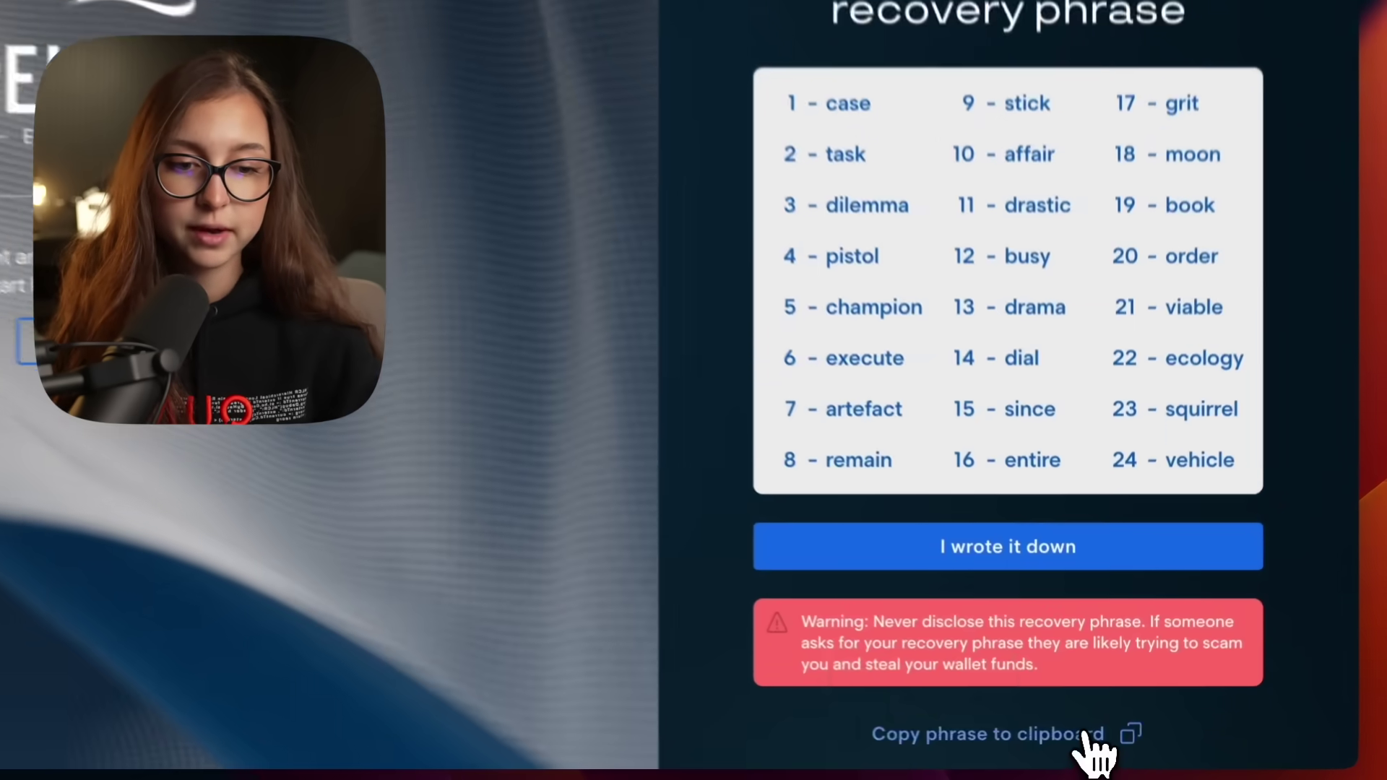
pyautogui.click(1088, 748)
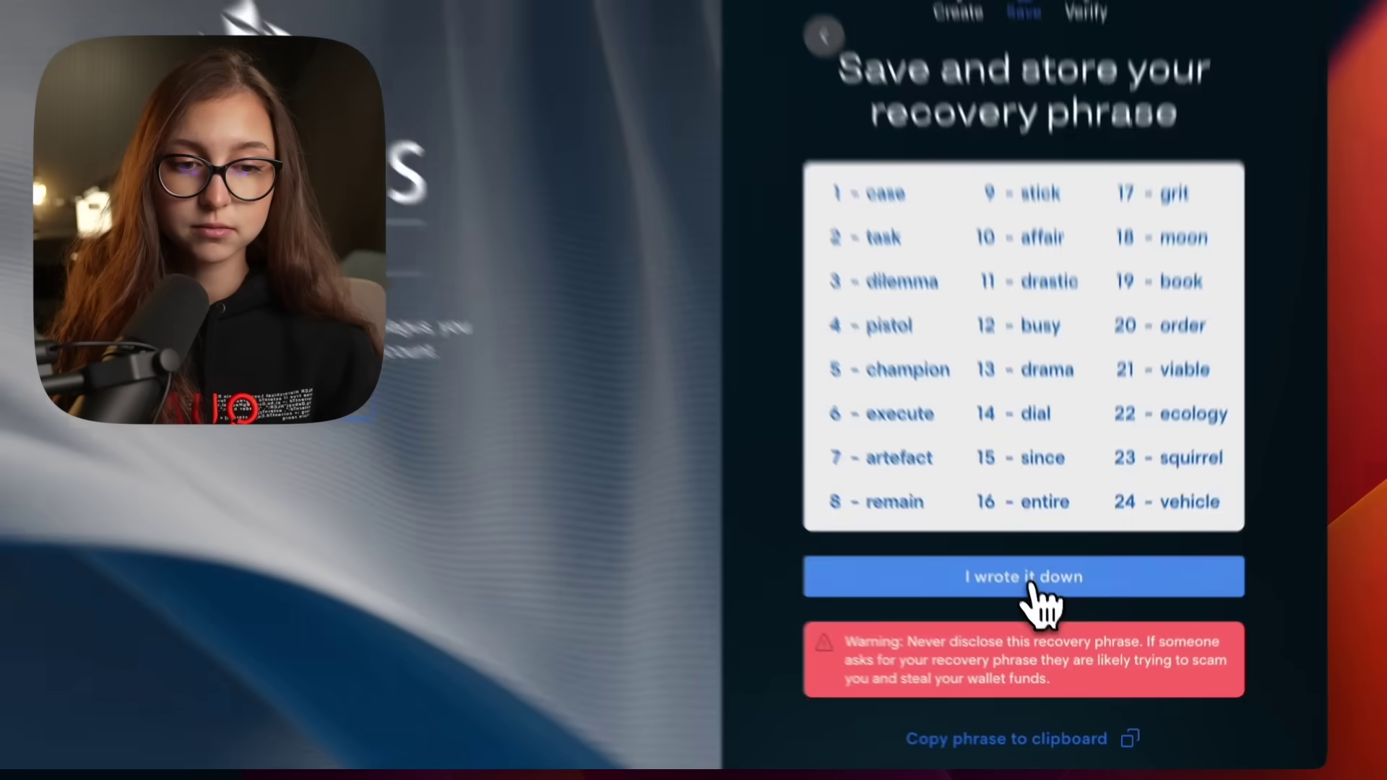
pyautogui.click(1059, 637)
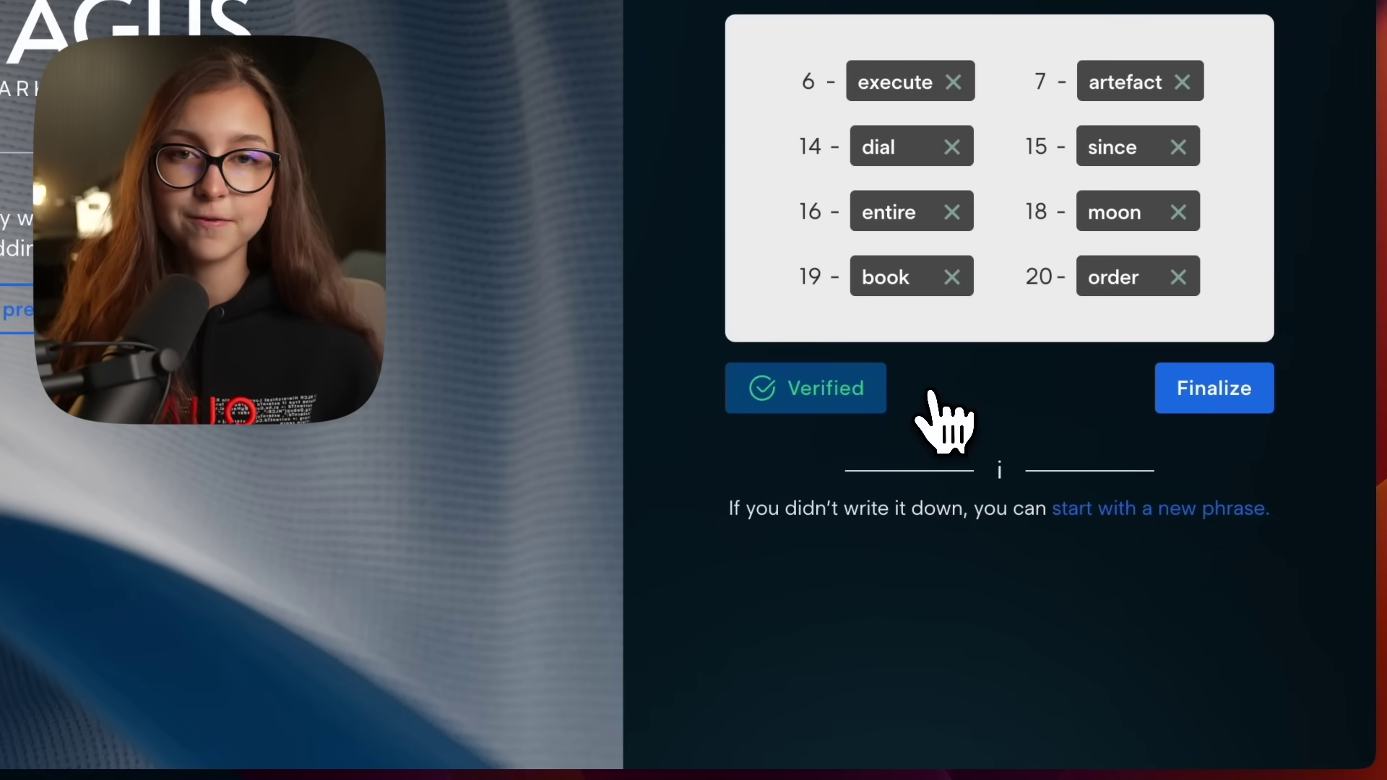
pyautogui.click(1187, 411)
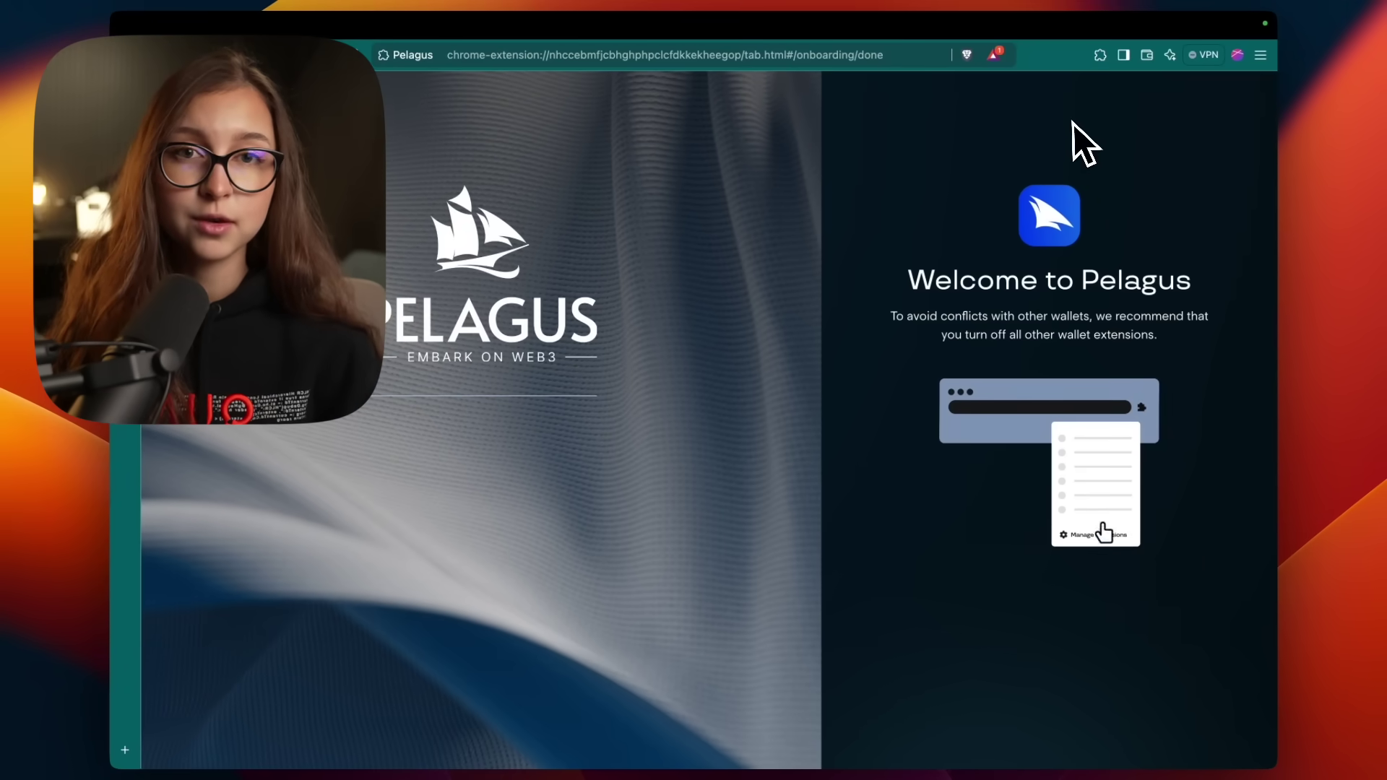
# Step: Pin Pelagus in Brave's extensions menu and open the wallet showing 0.000 QUAI
pyautogui.click(1101, 65)
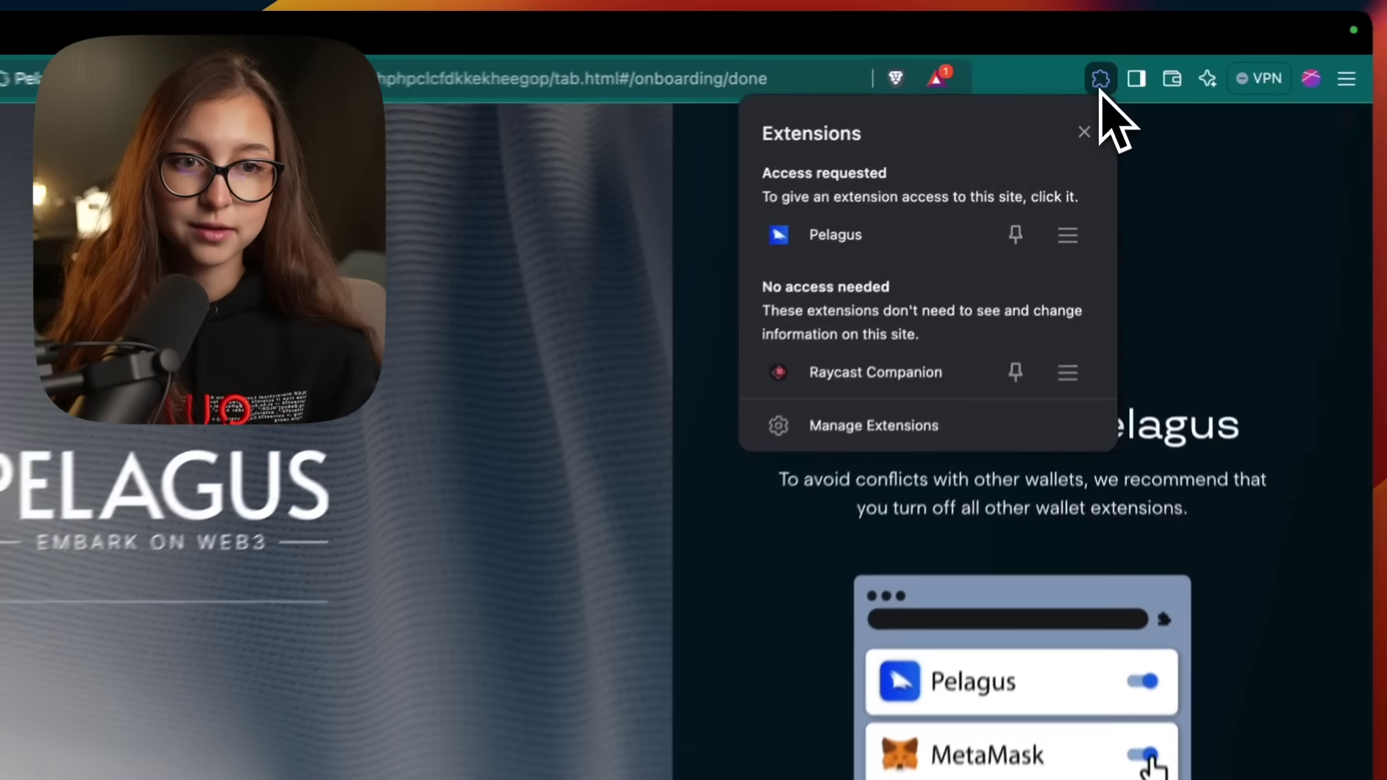
pyautogui.click(1022, 271)
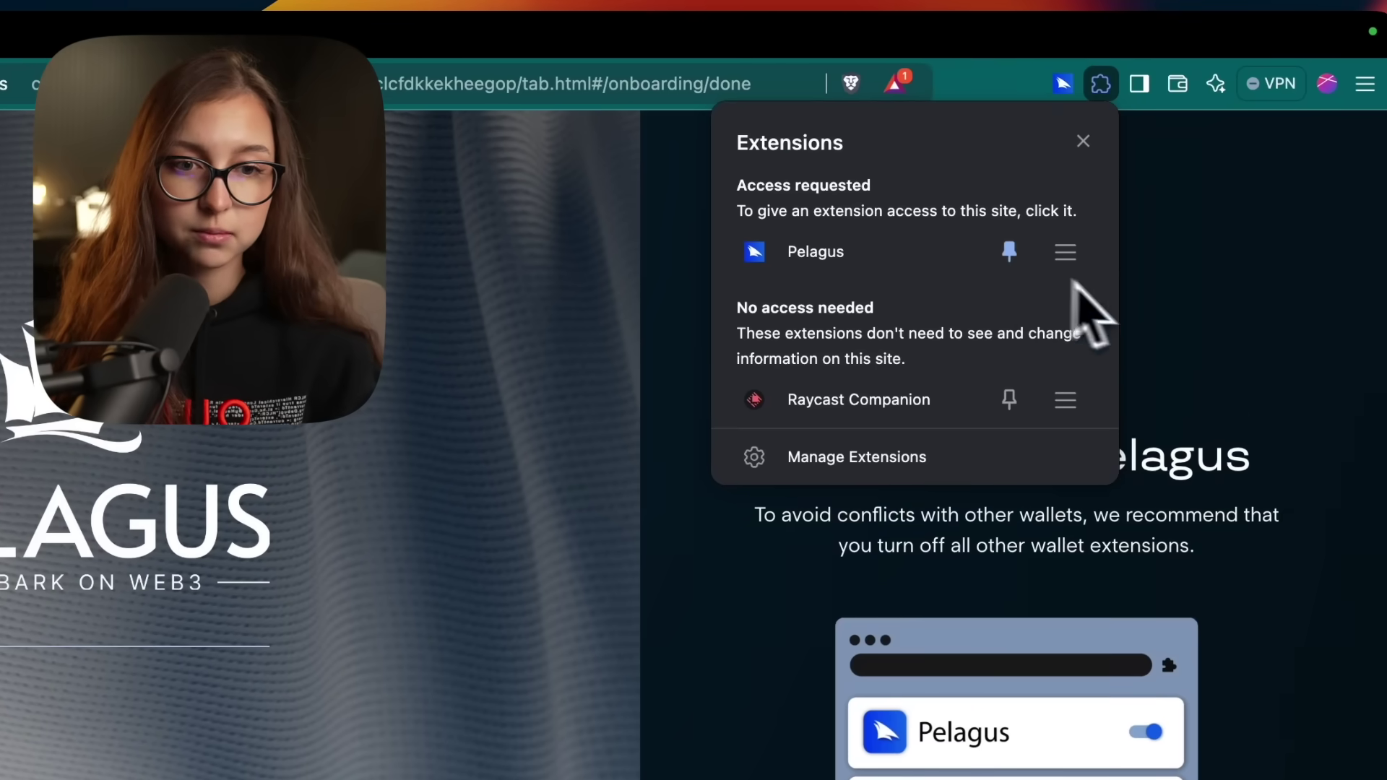
pyautogui.click(1148, 320)
pyautogui.click(1062, 84)
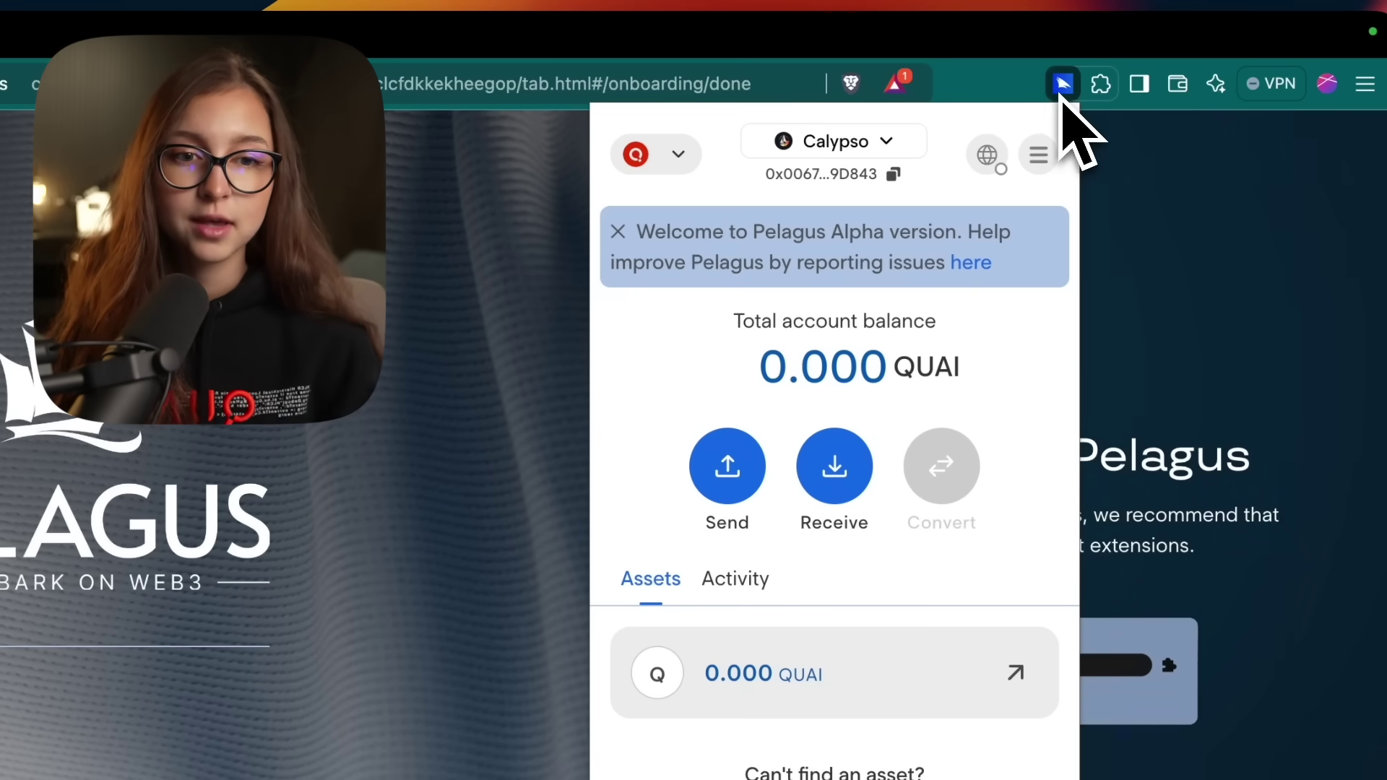
# Step: Dismiss the Alpha welcome banner, highlight the total balance, then bring up the network list
pyautogui.click(619, 232)
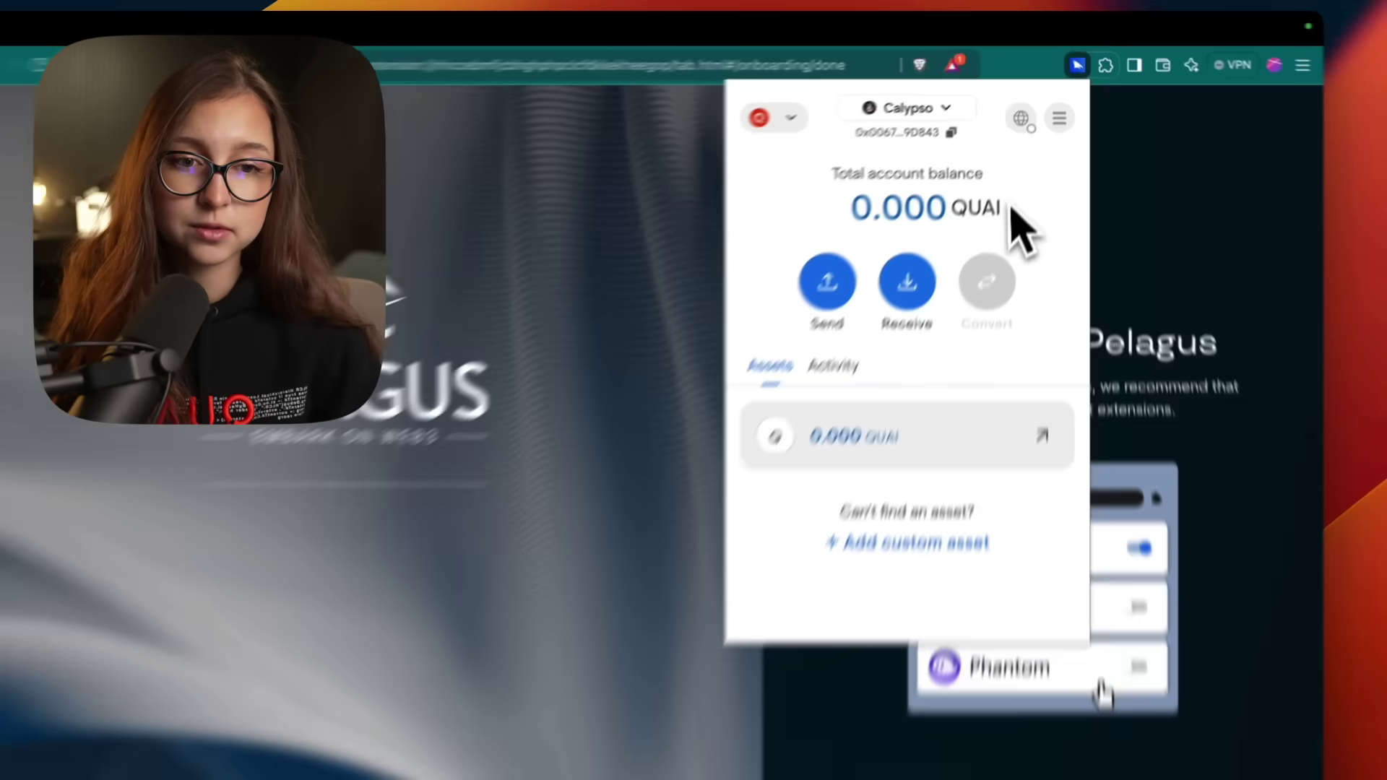
pyautogui.moveTo(893, 171); pyautogui.dragTo(927, 176)
pyautogui.moveTo(838, 271); pyautogui.dragTo(1021, 319)
pyautogui.click(1025, 326)
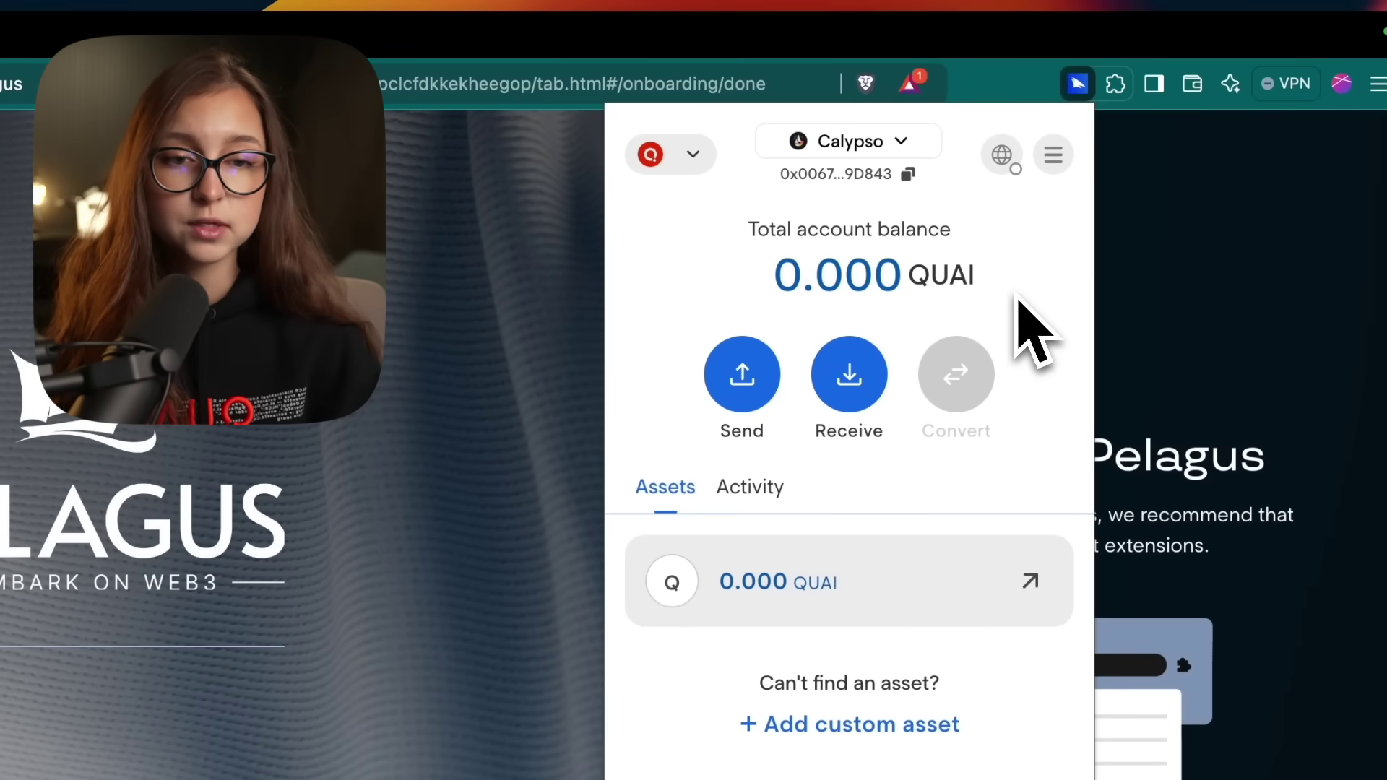
pyautogui.click(687, 155)
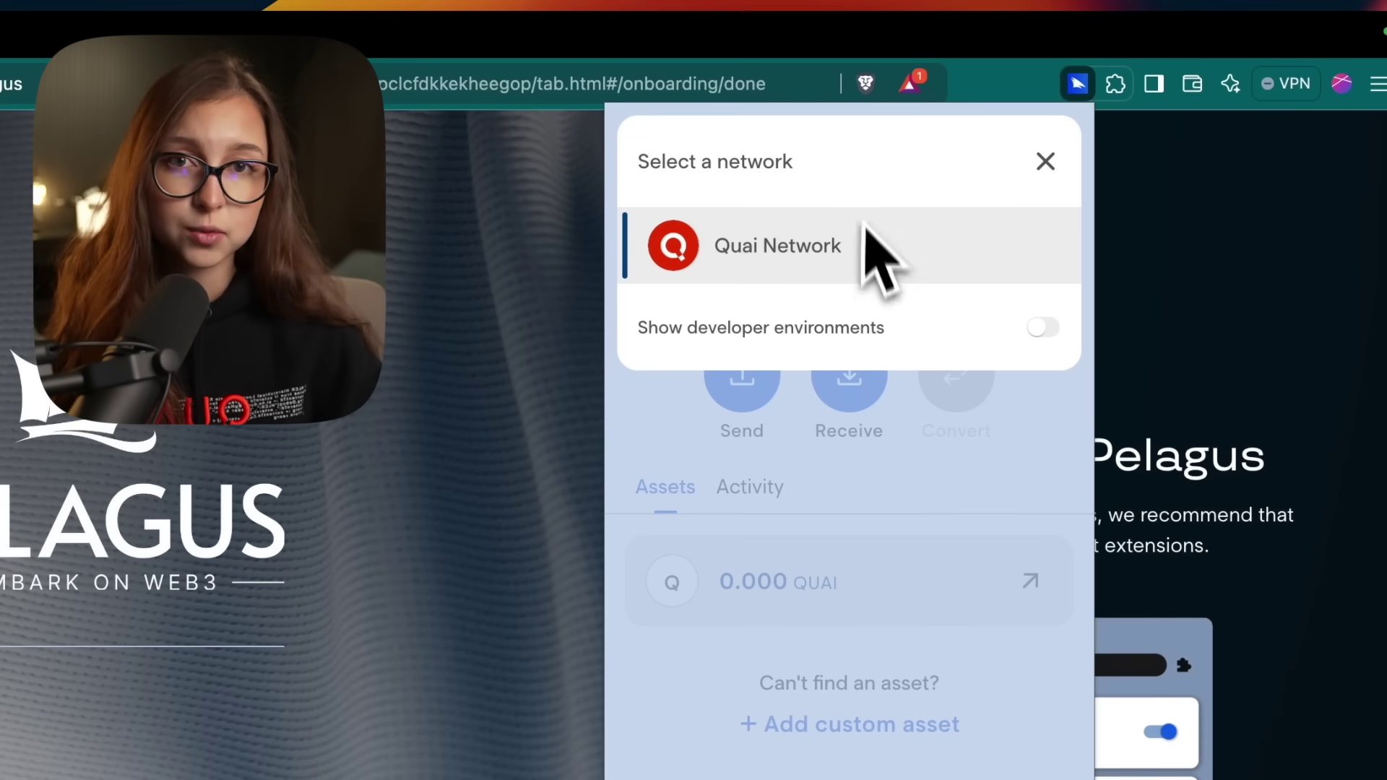
# Step: Turn on 'Show developer environments' so Quai Network Local and Orchard appear, then close the list
pyautogui.click(1044, 162)
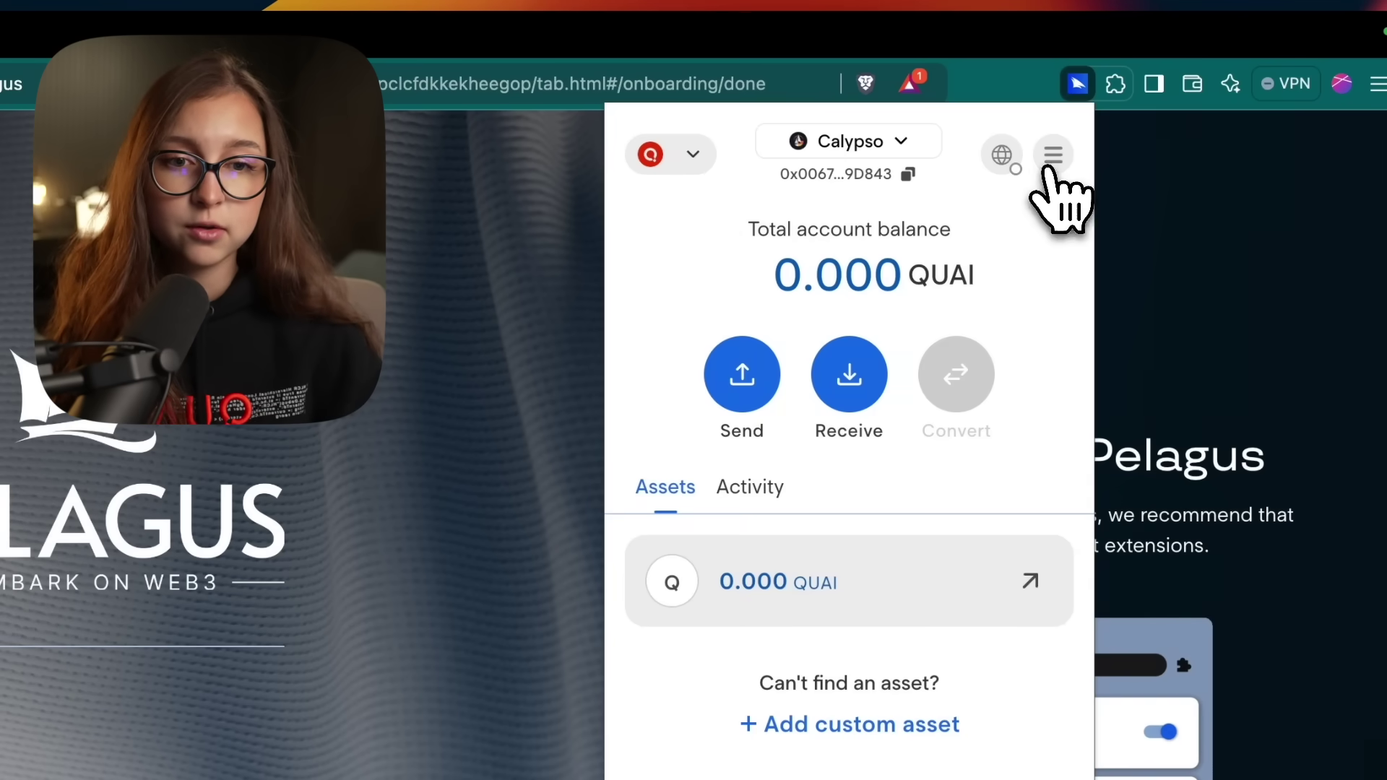
pyautogui.click(700, 160)
pyautogui.click(1041, 328)
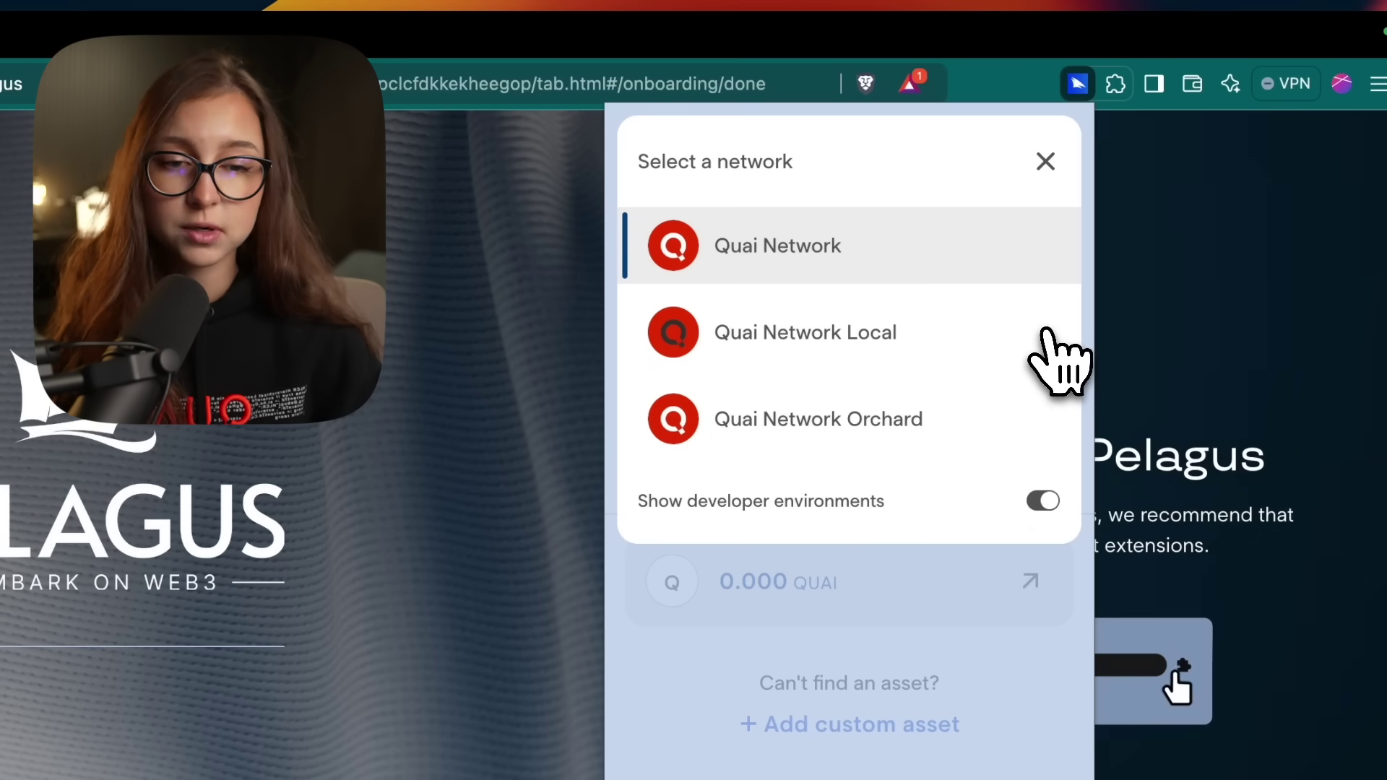
pyautogui.click(1045, 165)
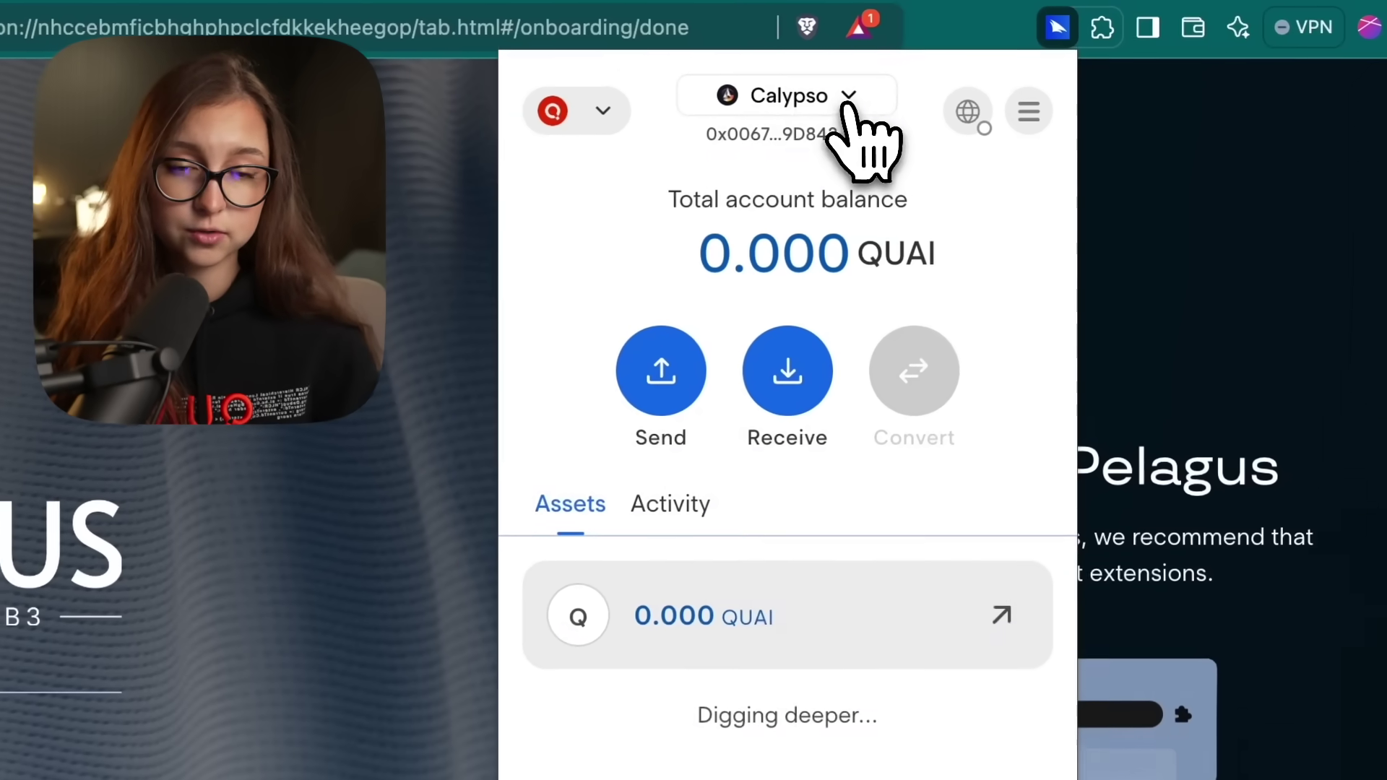
# Step: Add a new Quai account on the Cyprus 1 shard, creating Poseidon
pyautogui.click(849, 101)
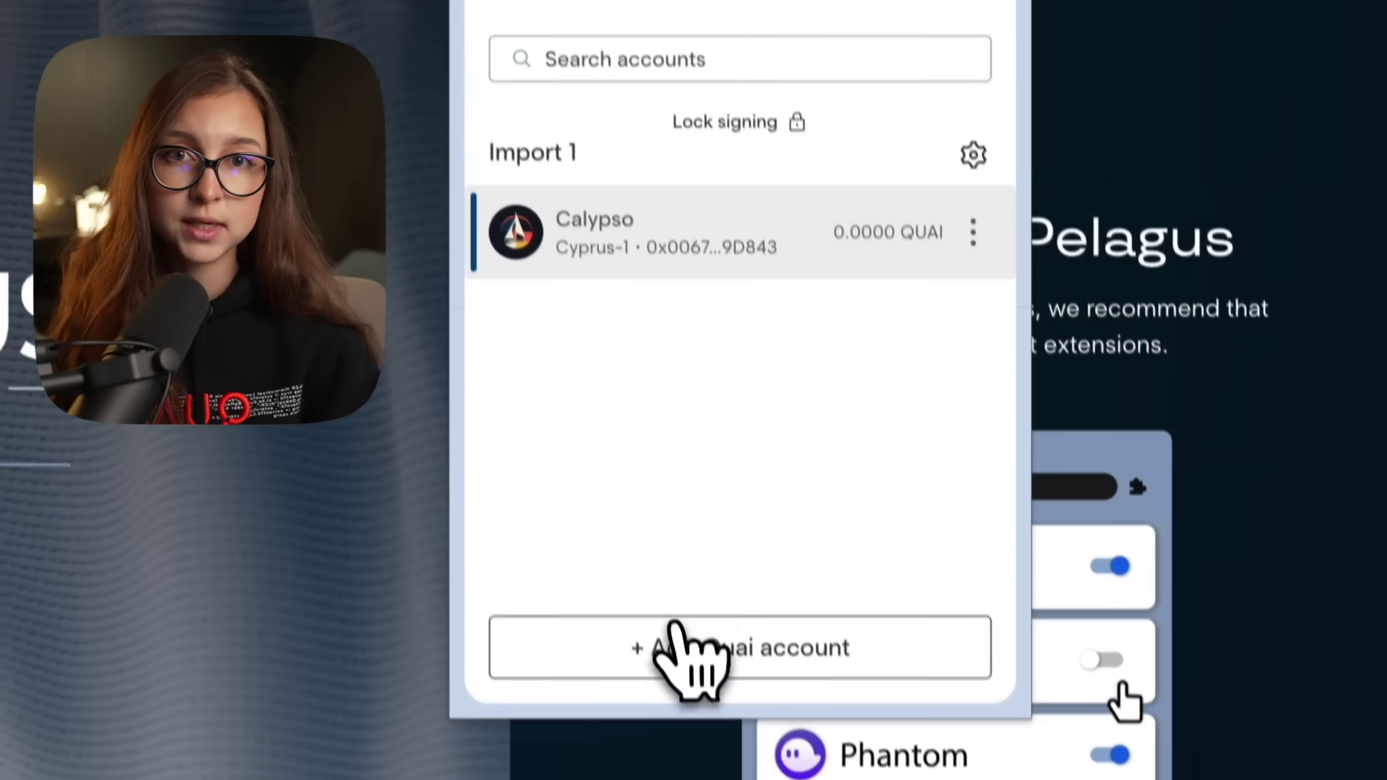
pyautogui.click(672, 633)
pyautogui.click(799, 178)
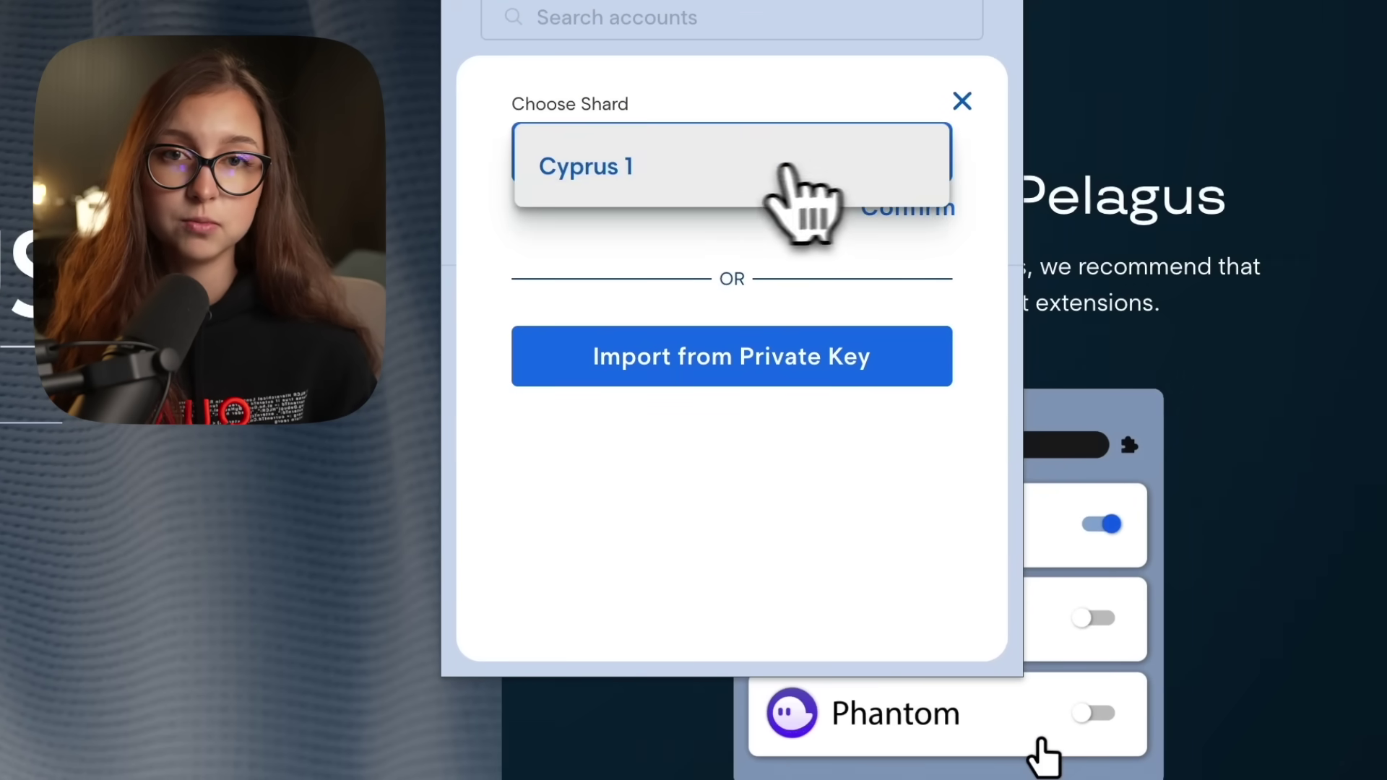
pyautogui.click(710, 171)
pyautogui.click(907, 209)
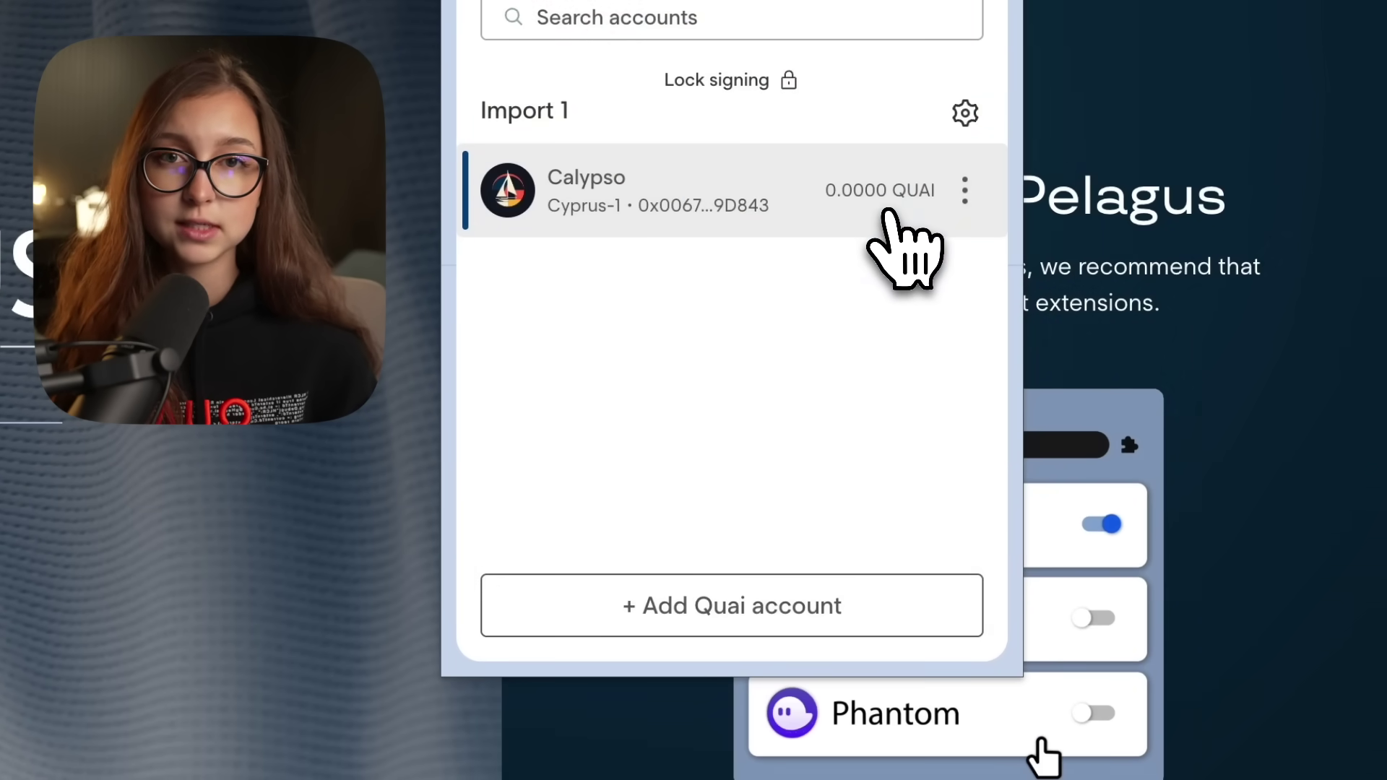
# Step: View Poseidon's private key, clear its transaction history, and return to the wallet home
pyautogui.click(965, 191)
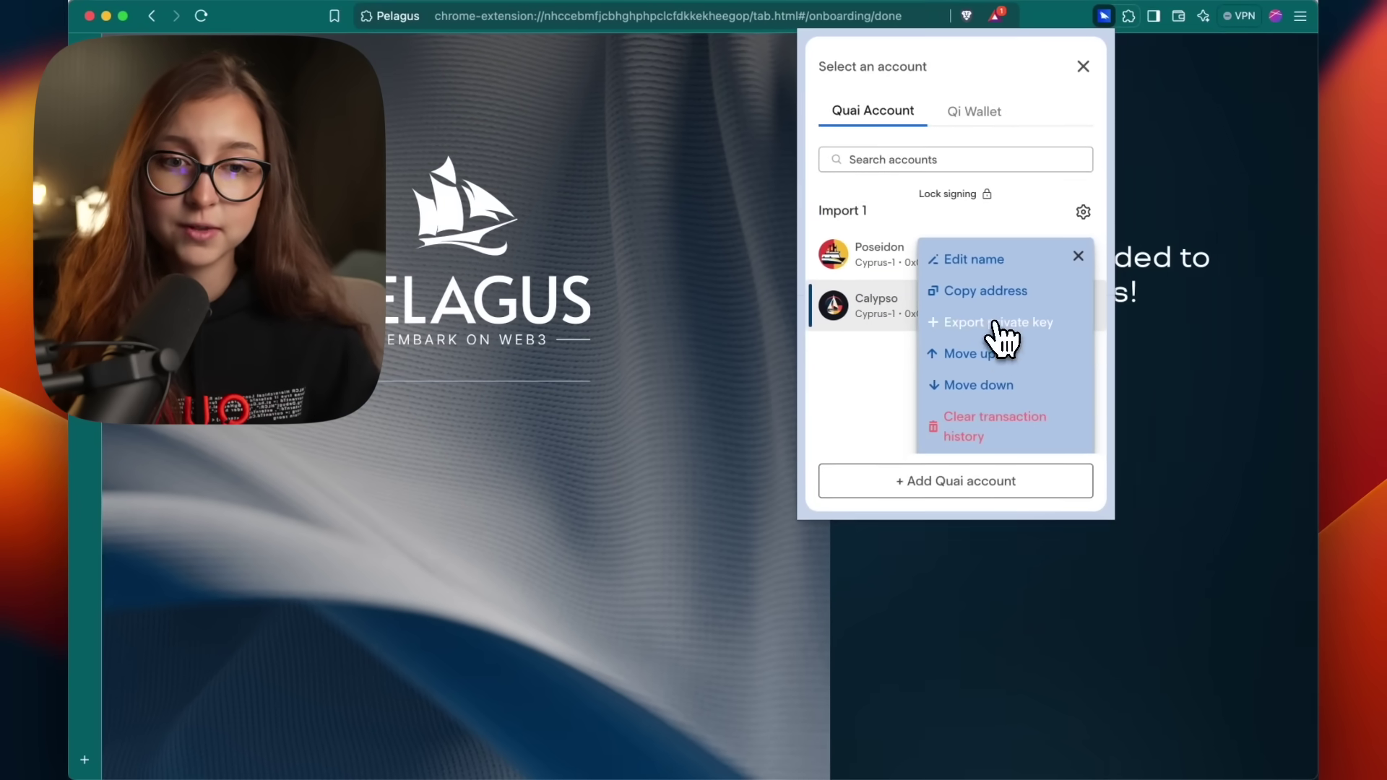
pyautogui.click(997, 322)
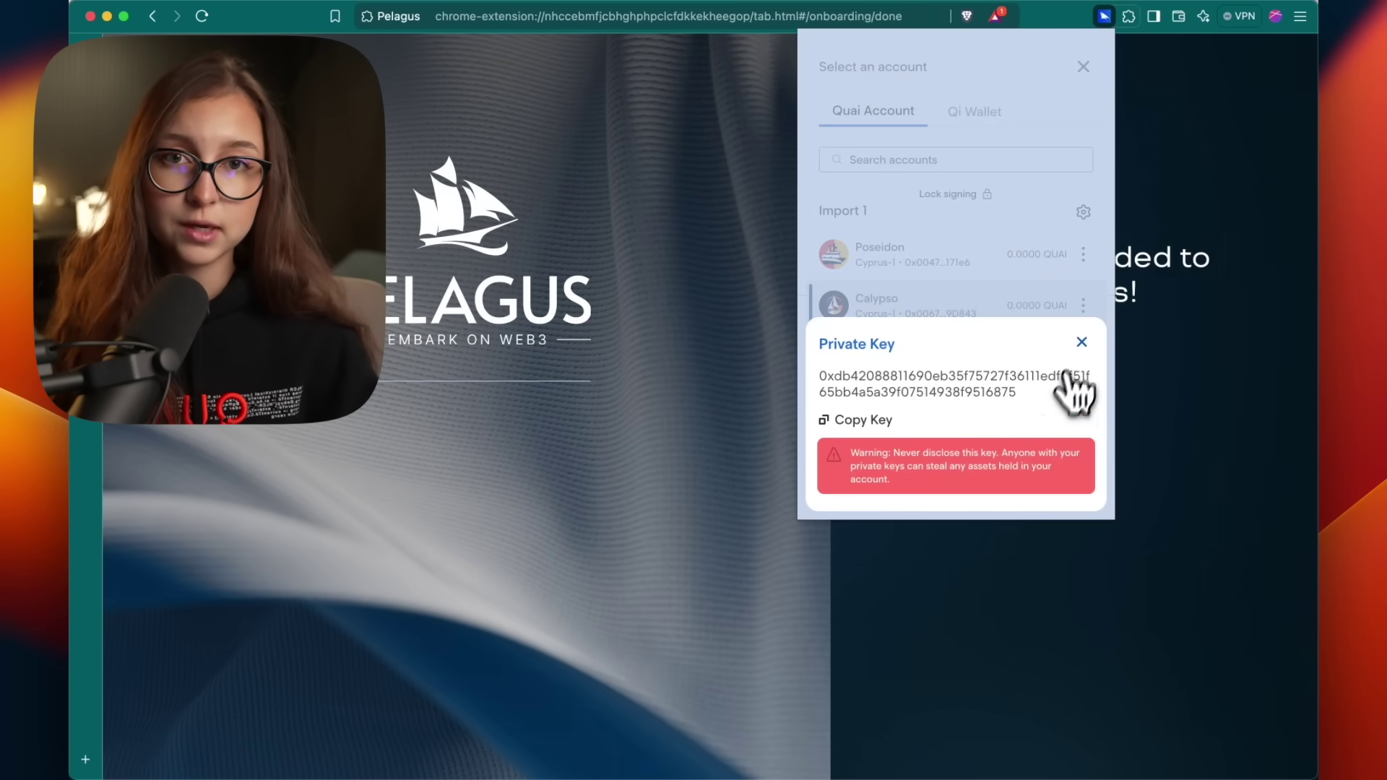
pyautogui.click(1078, 341)
pyautogui.click(1083, 254)
pyautogui.click(1007, 427)
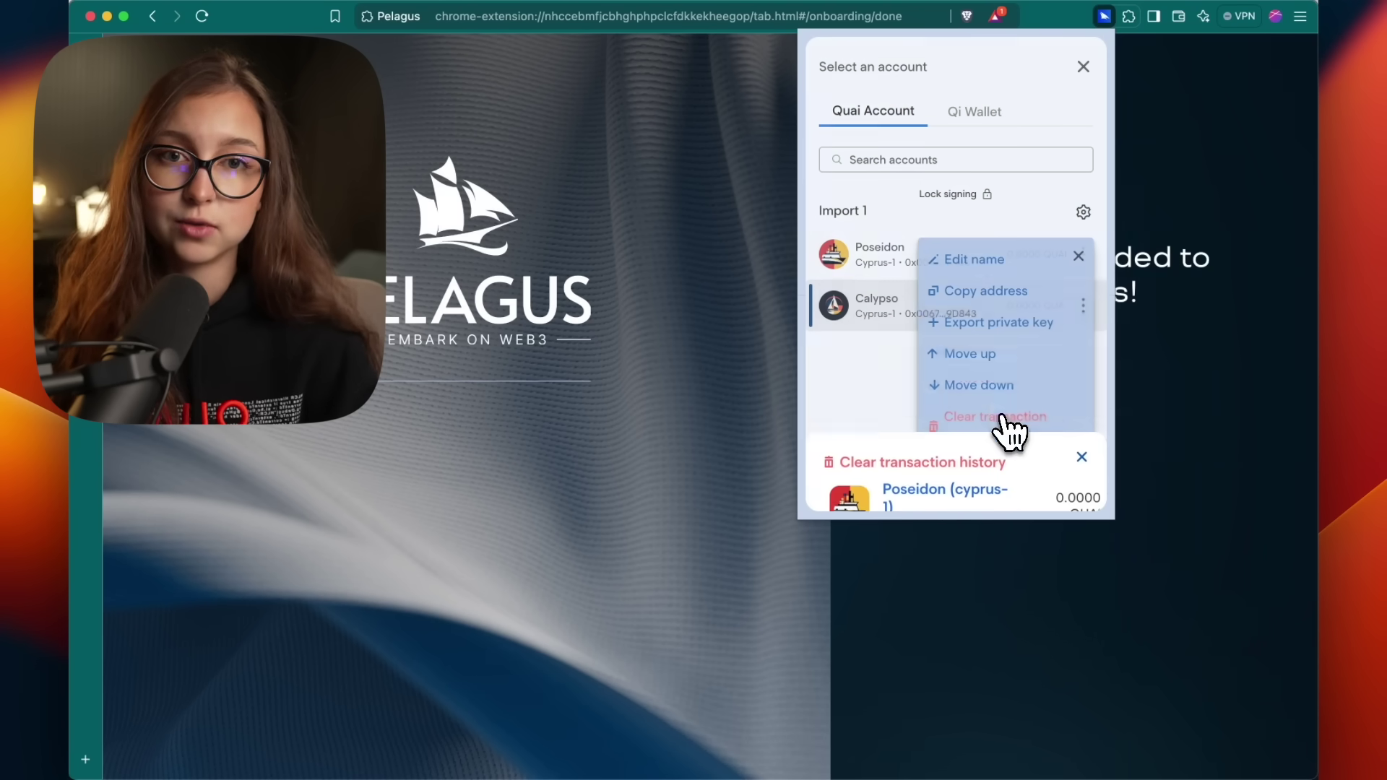
pyautogui.click(997, 473)
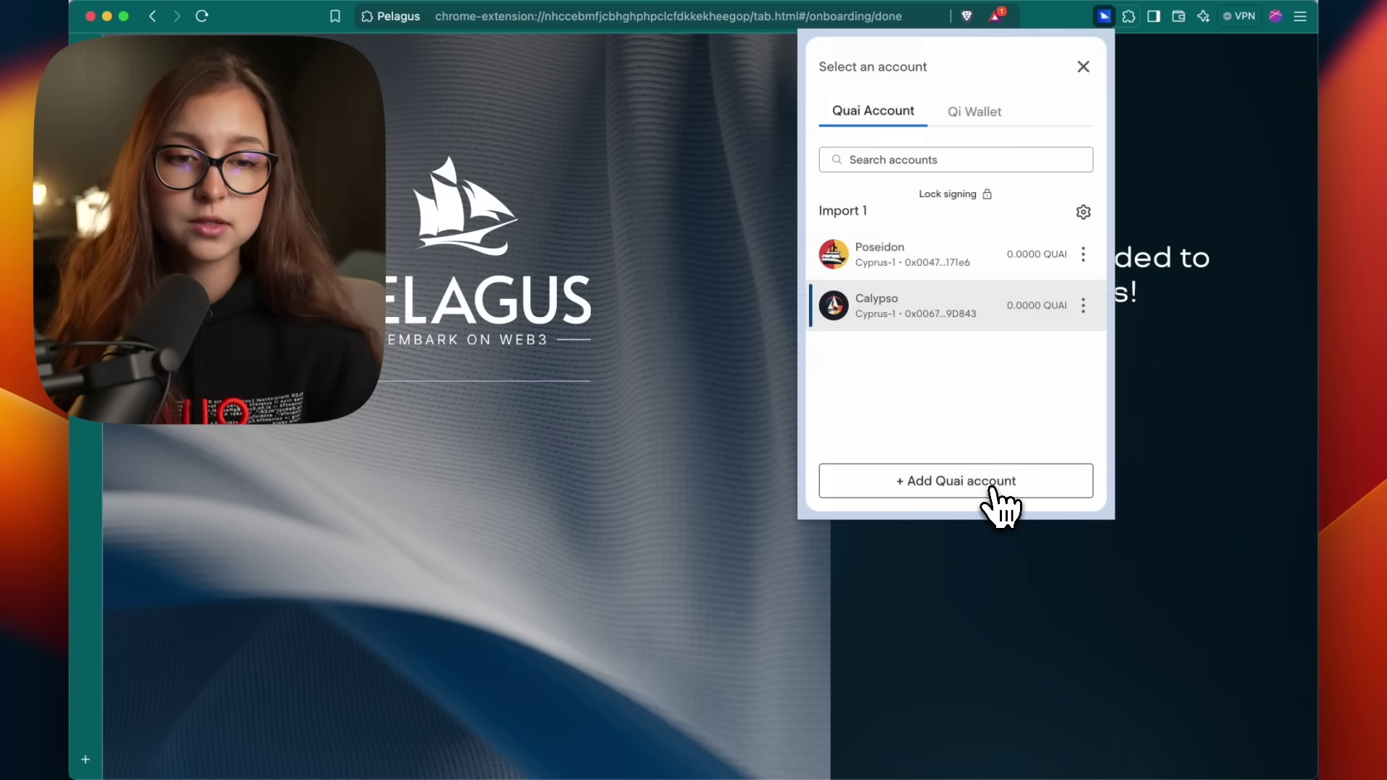
pyautogui.click(1083, 68)
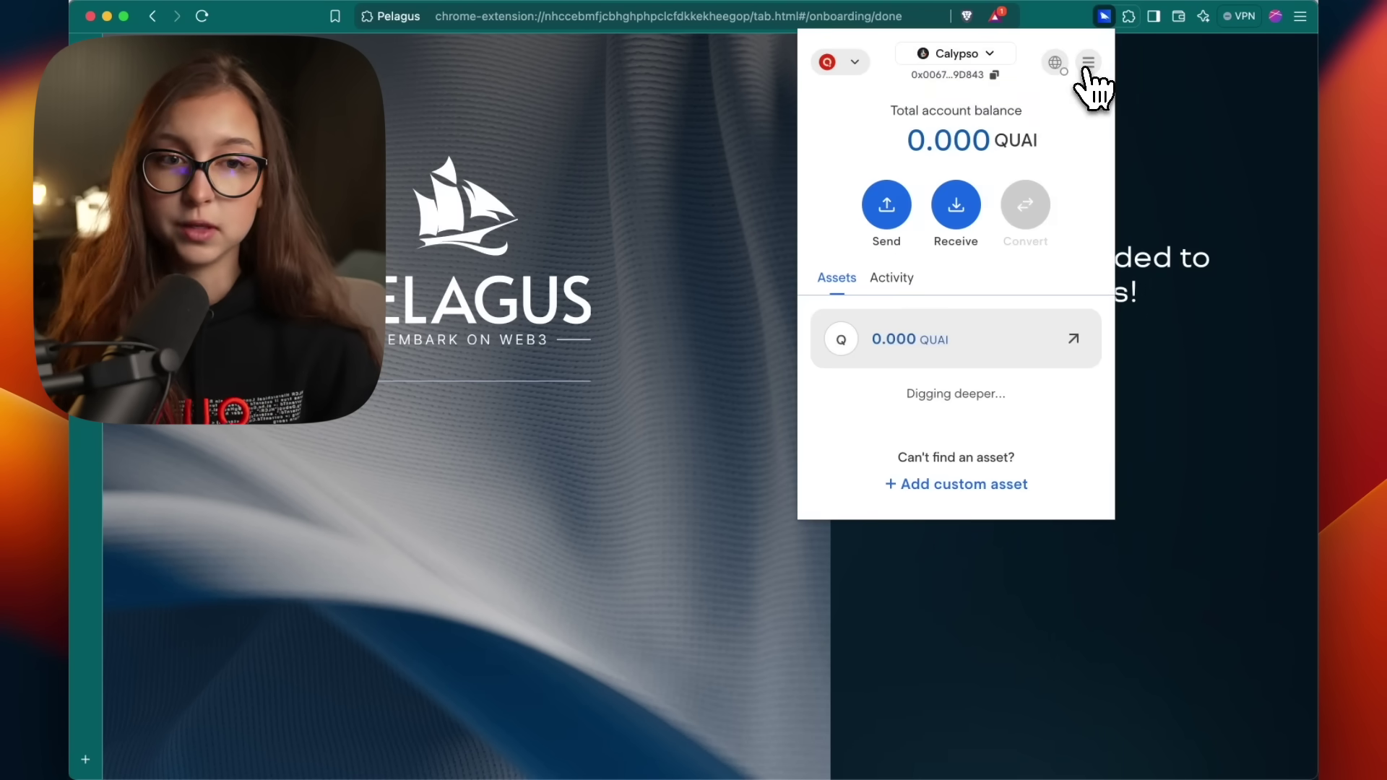
# Step: Copy the Calypso account's address to the clipboard
pyautogui.click(1089, 68)
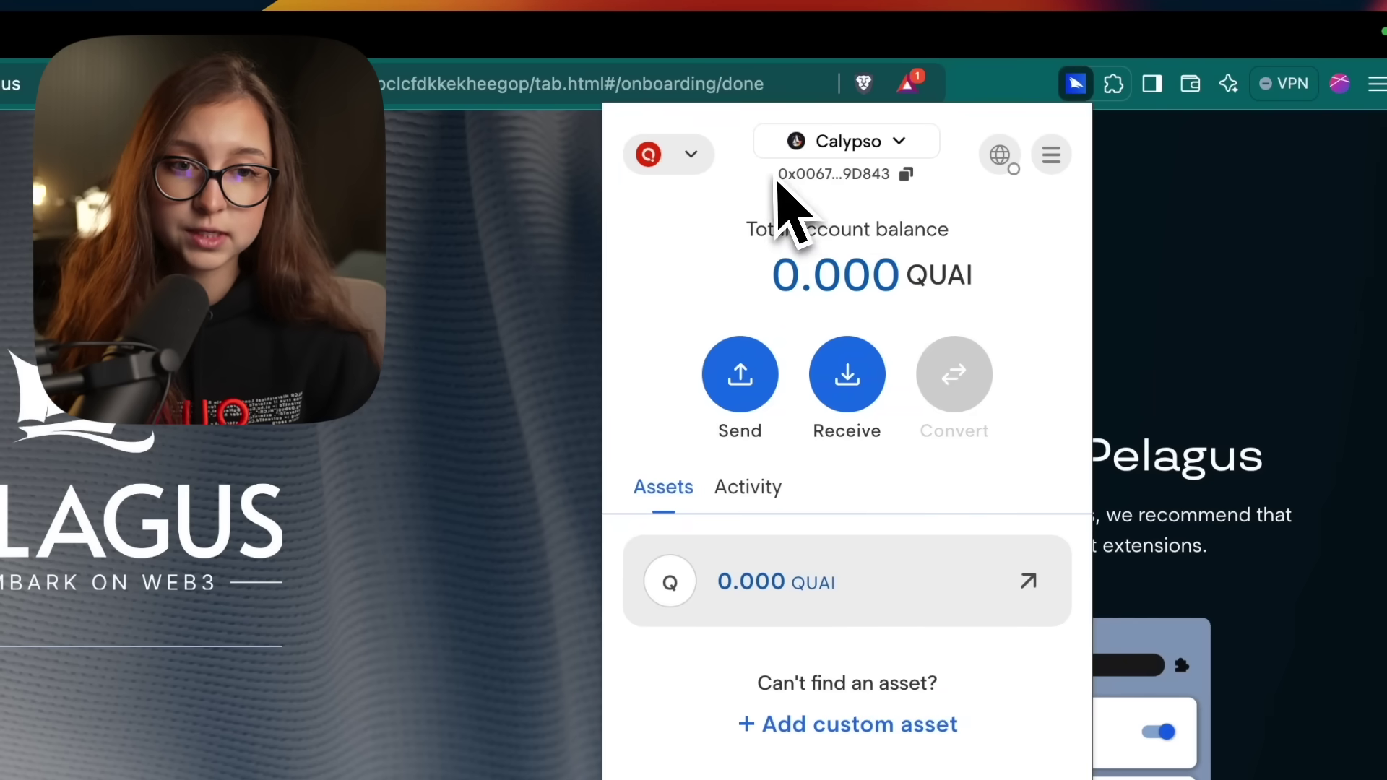
pyautogui.click(906, 176)
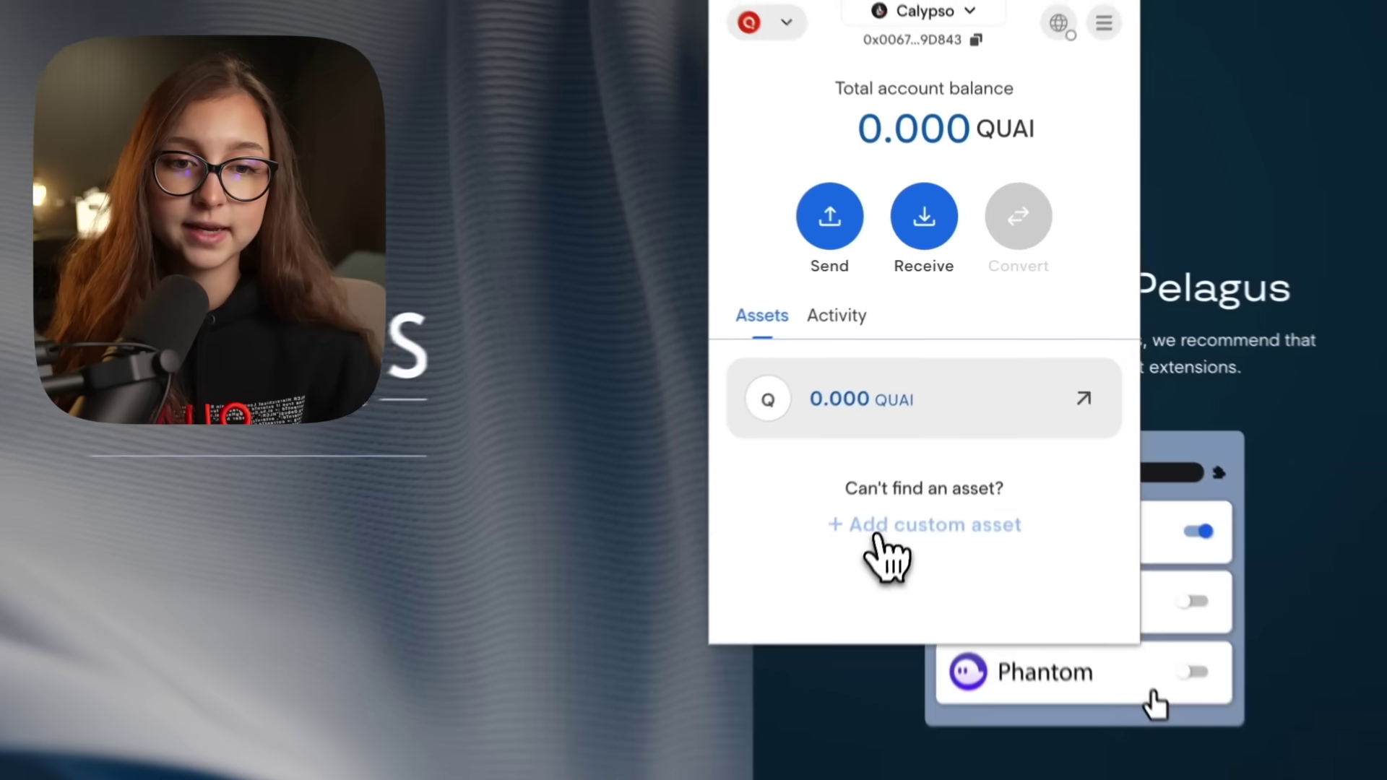
pyautogui.click(934, 444)
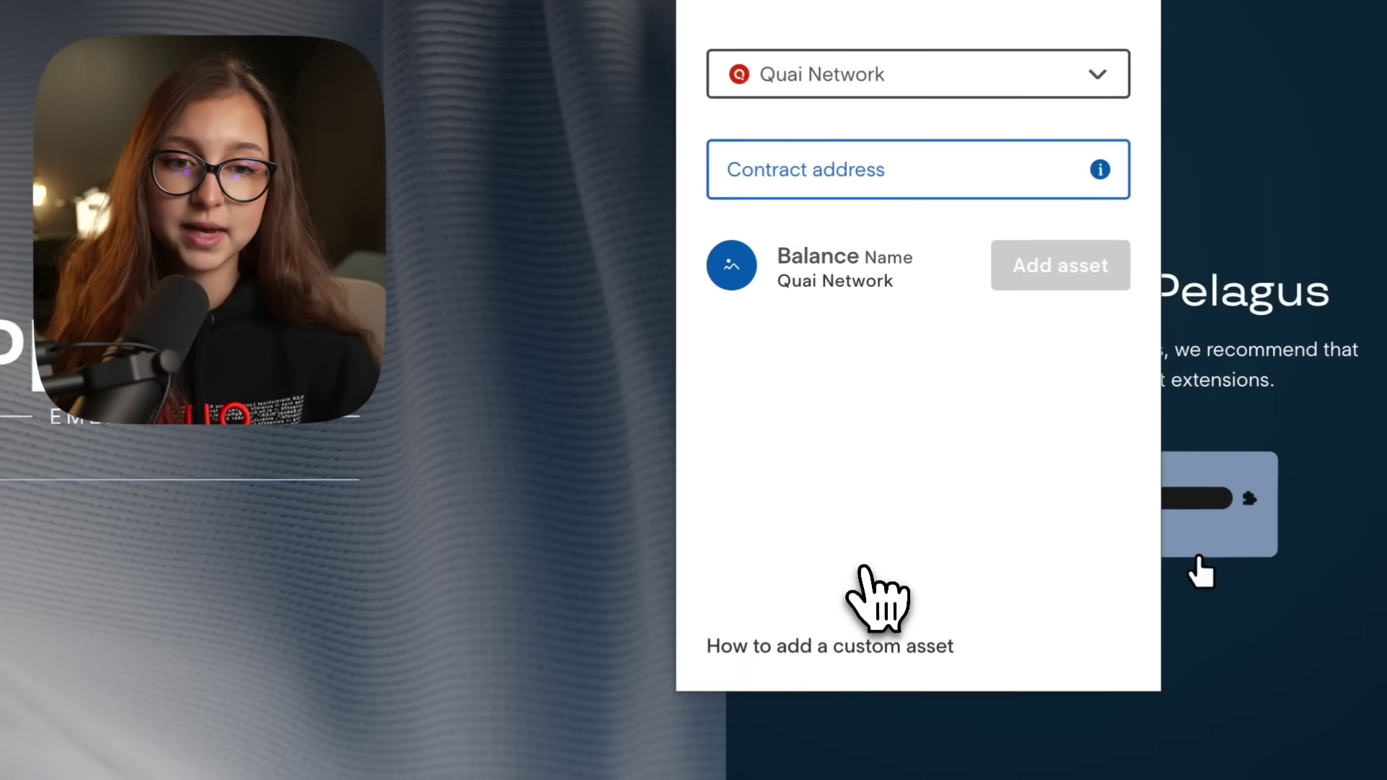
pyautogui.click(786, 169)
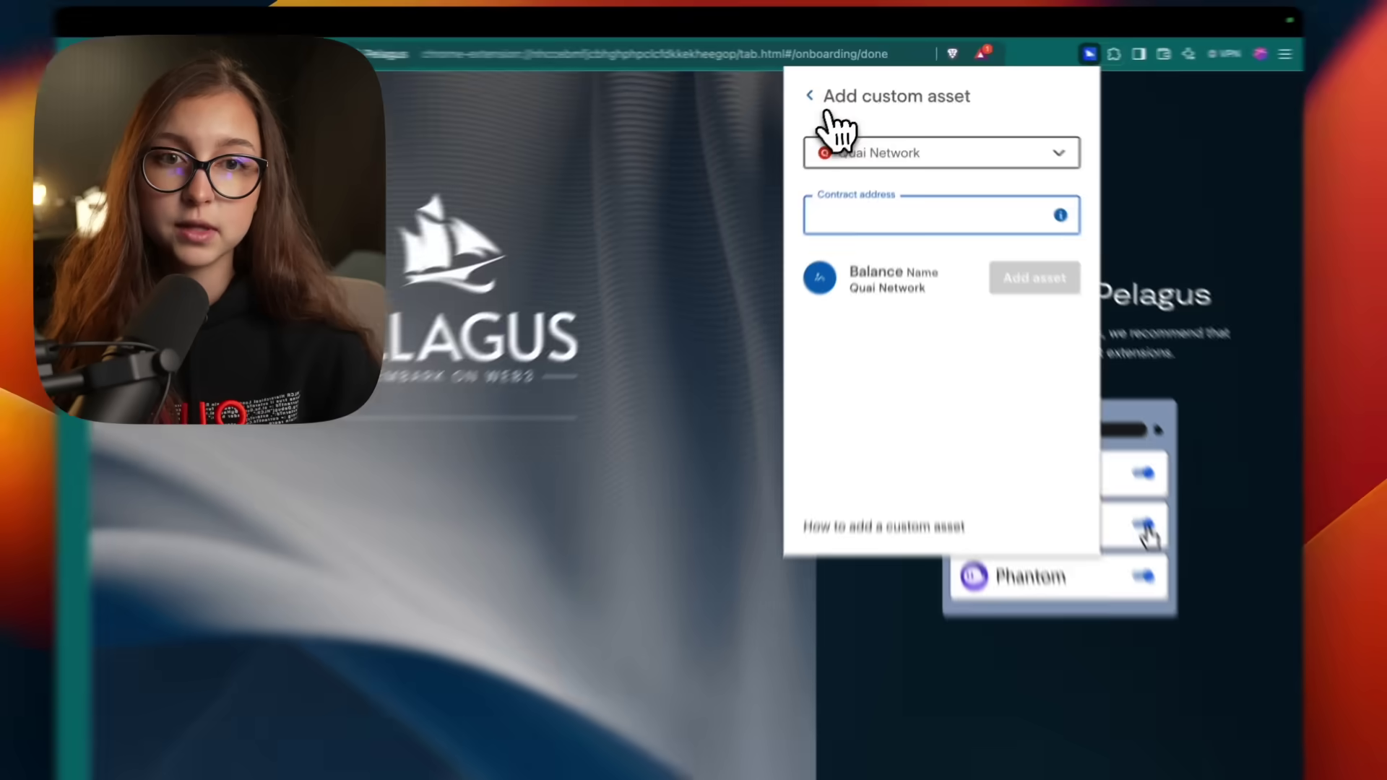
pyautogui.click(817, 95)
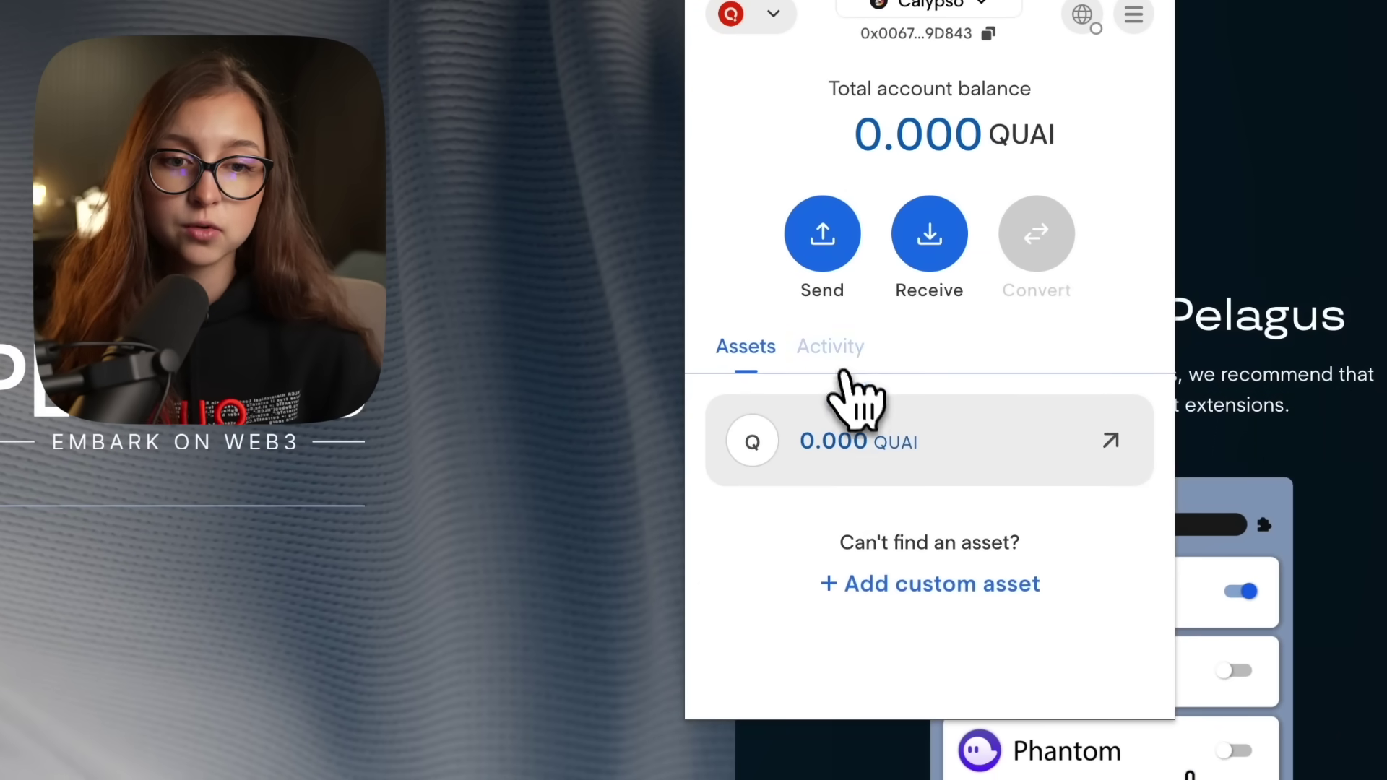
# Step: Check the empty Activity tab, return to Assets and peek at the account list
pyautogui.click(834, 344)
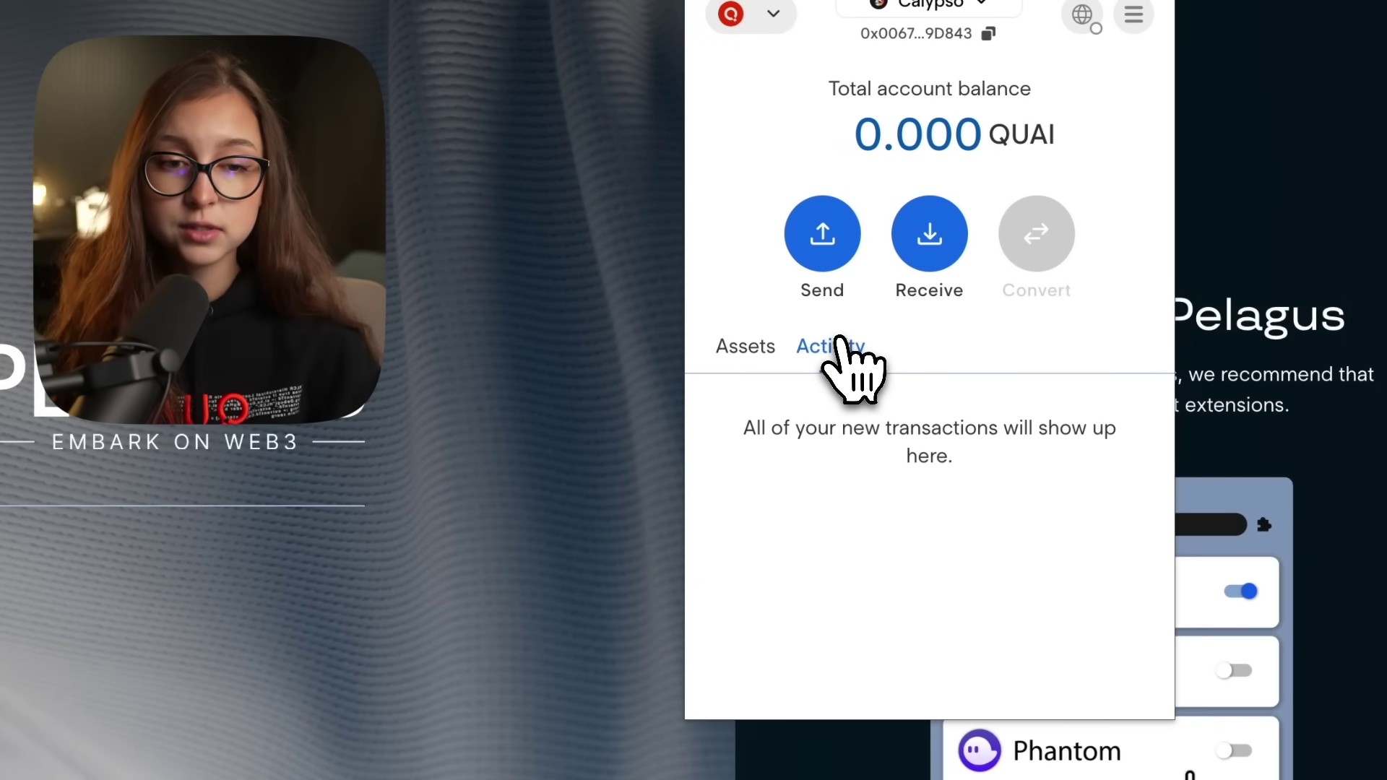
pyautogui.click(750, 346)
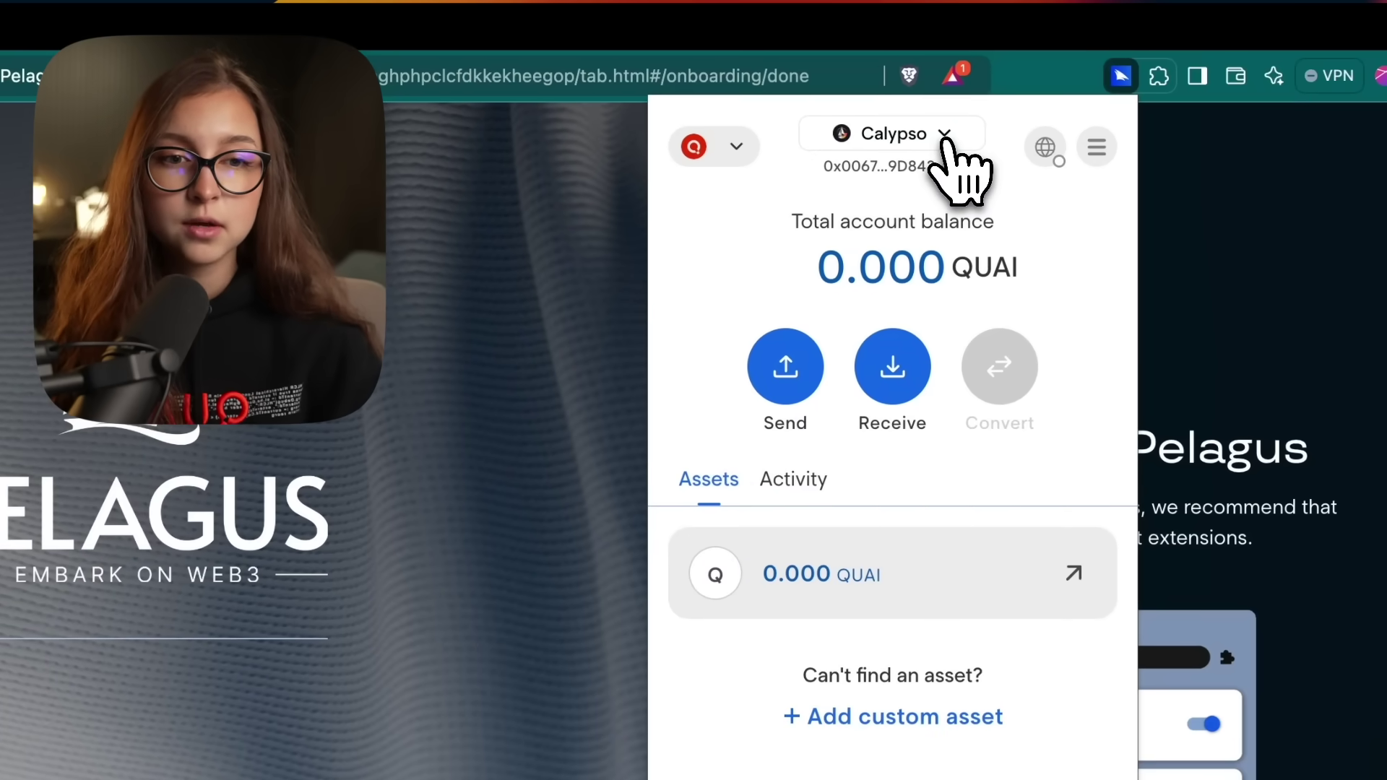
pyautogui.click(945, 142)
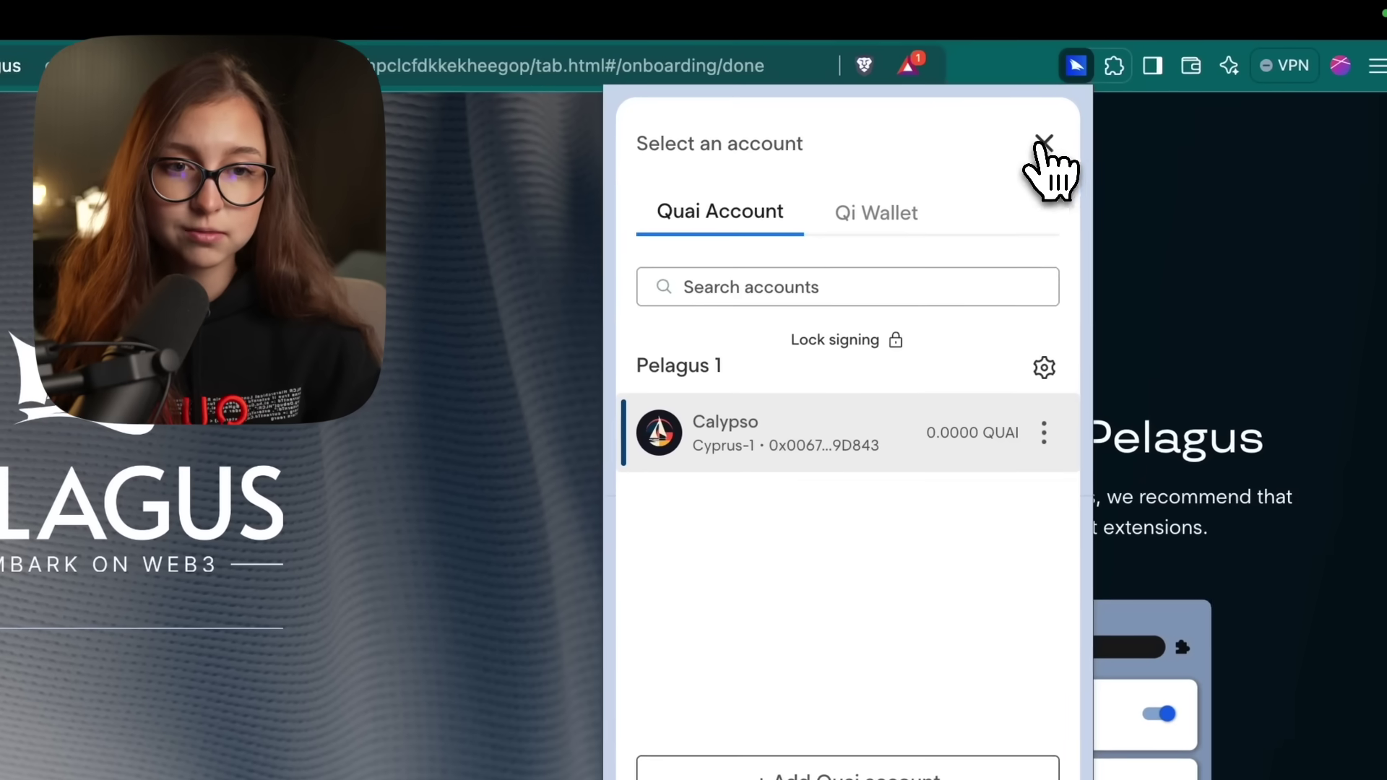
pyautogui.click(1057, 130)
# Step: Reopen the account selector on the Qi Wallet tab showing Cyprus 1 with 0.0000 QI
pyautogui.click(903, 128)
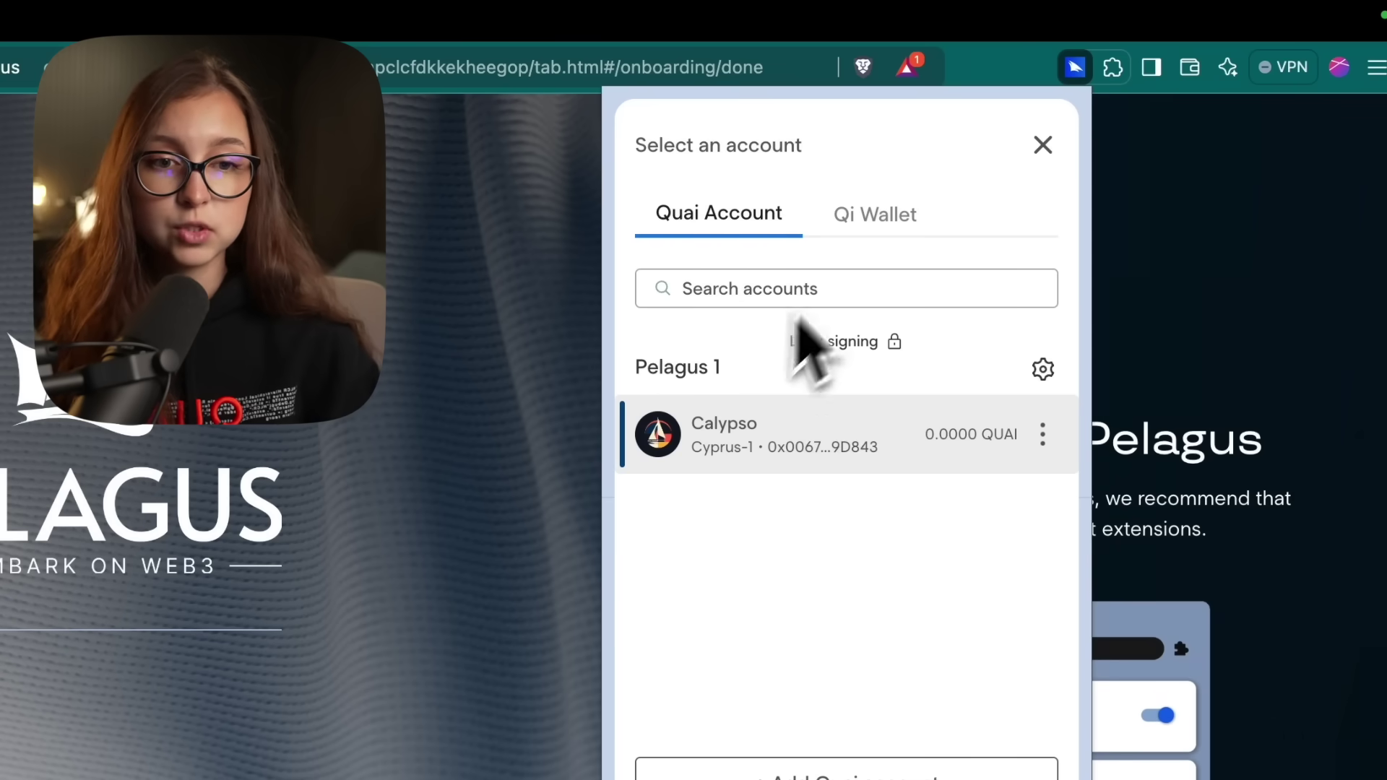
pyautogui.click(876, 214)
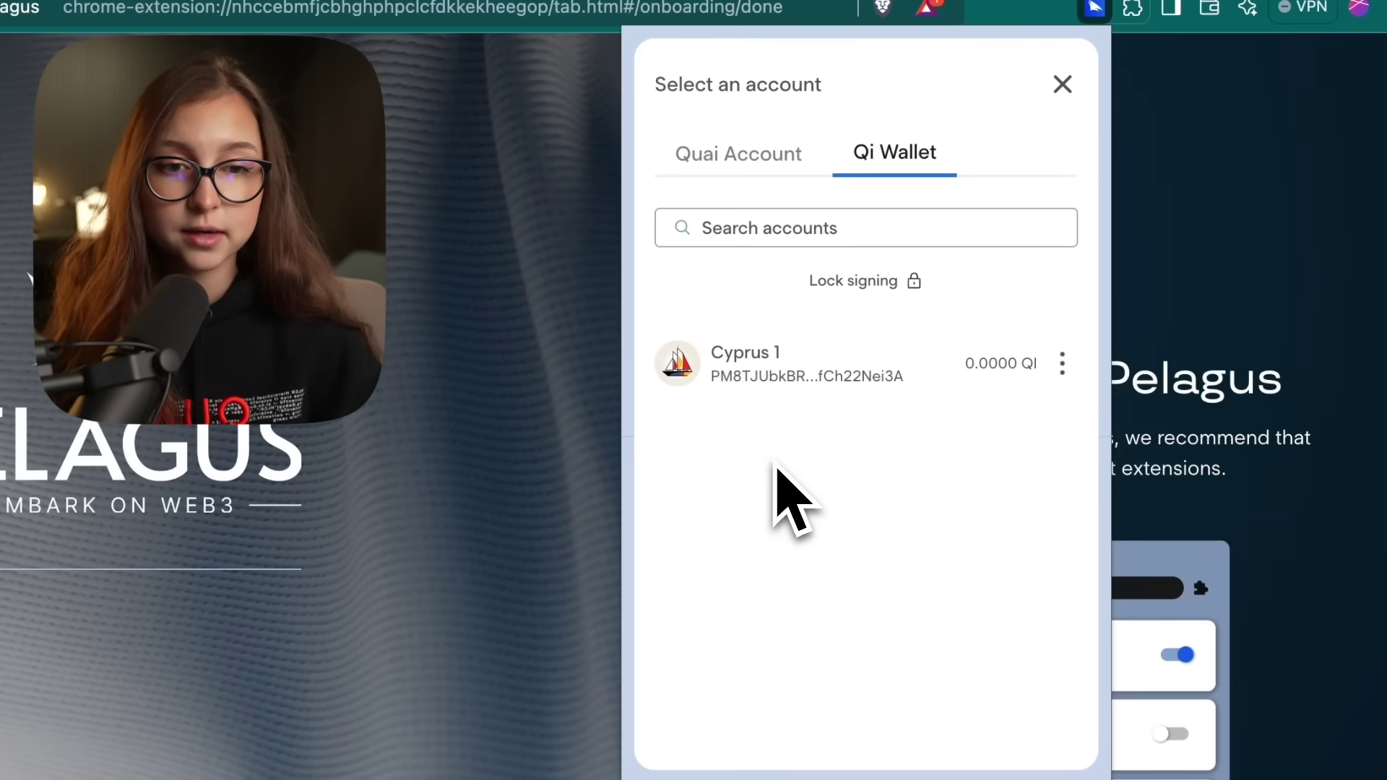
# Step: Switch to the Cyprus 1 Qi wallet showing its 0.000 QI balance
pyautogui.click(789, 379)
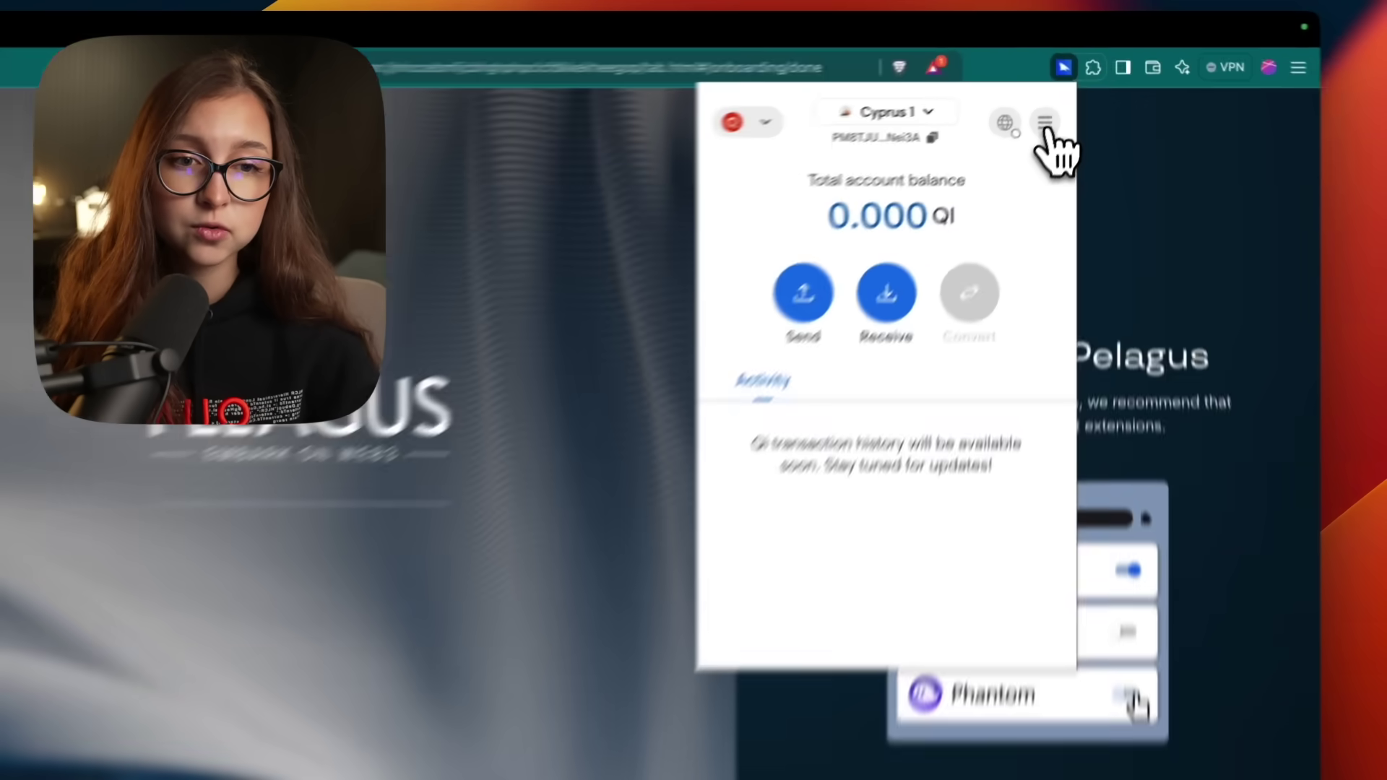
# Step: Generate a new Qi mining address on the Cyprus 1 network from the settings menu
pyautogui.click(1062, 98)
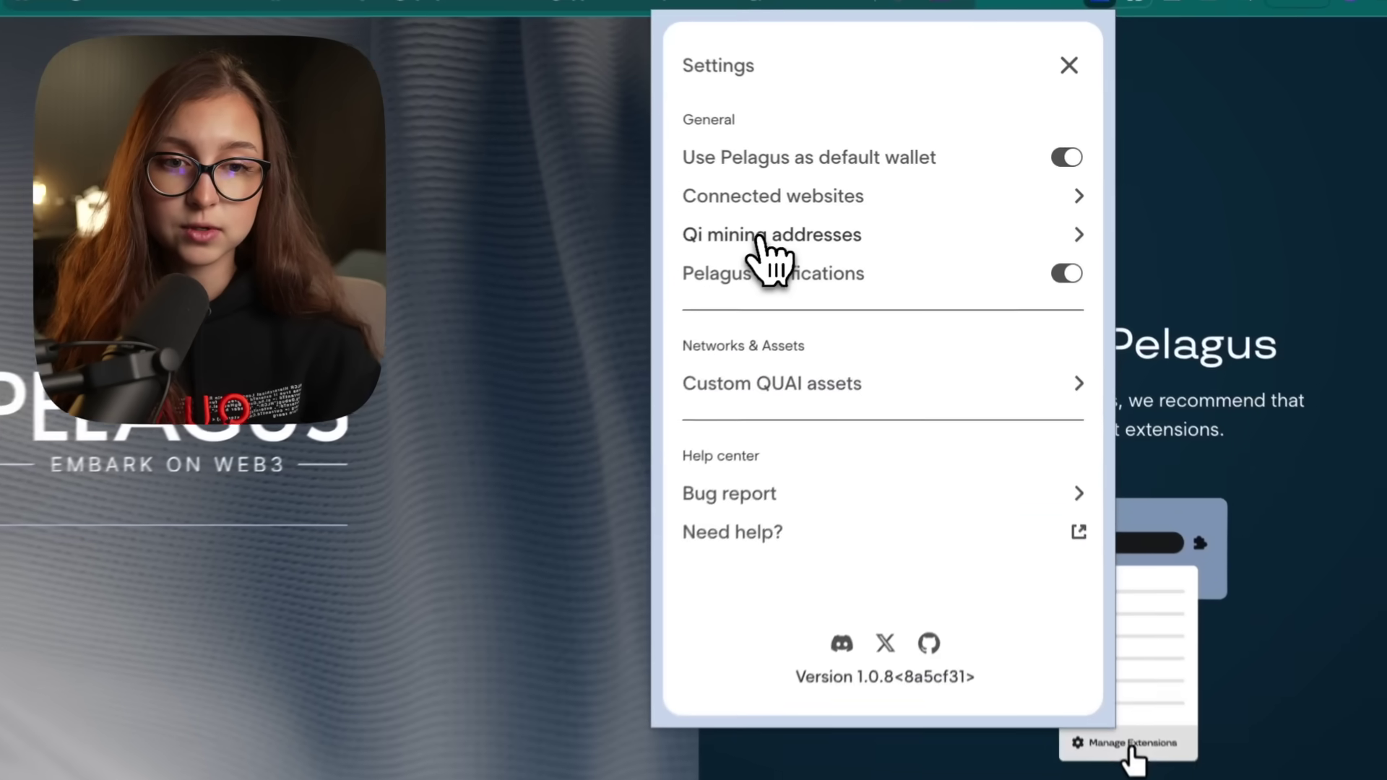
pyautogui.click(829, 217)
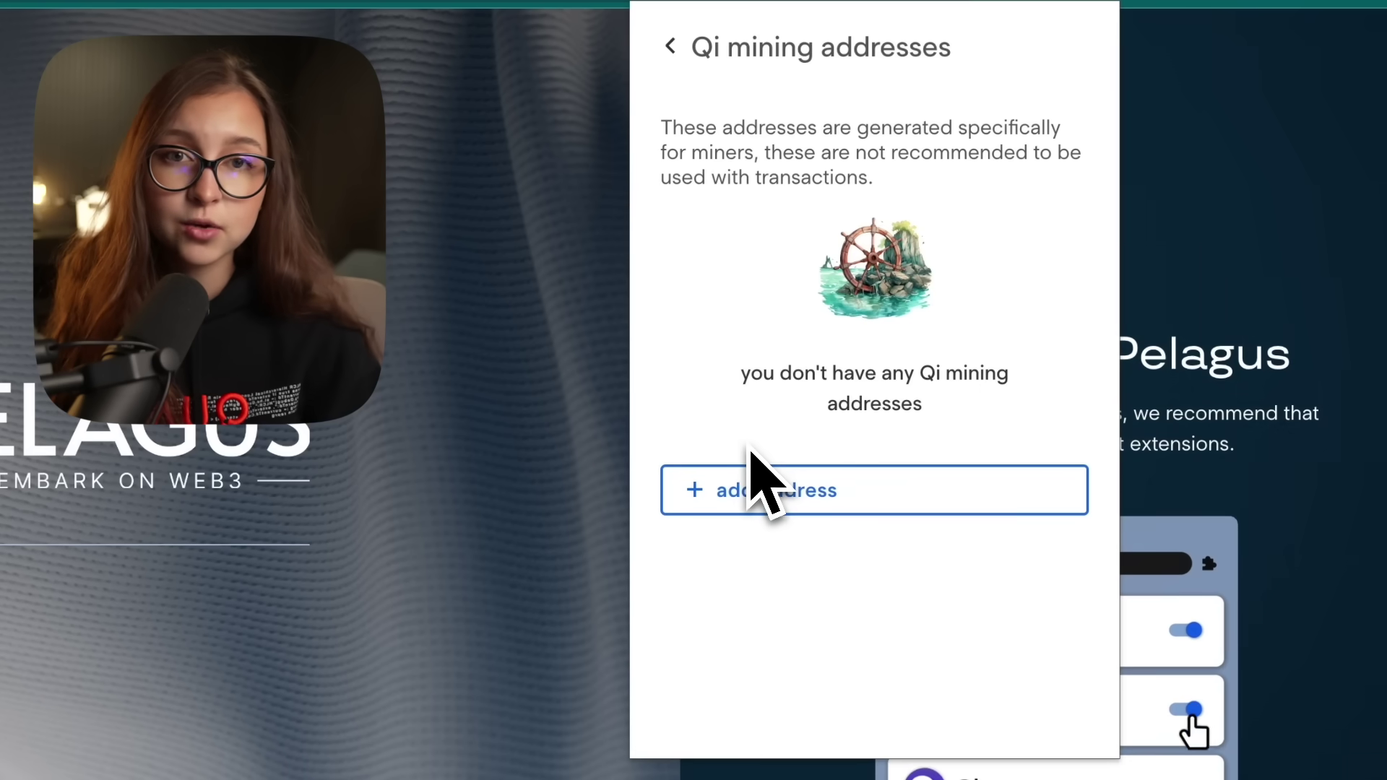
pyautogui.click(725, 504)
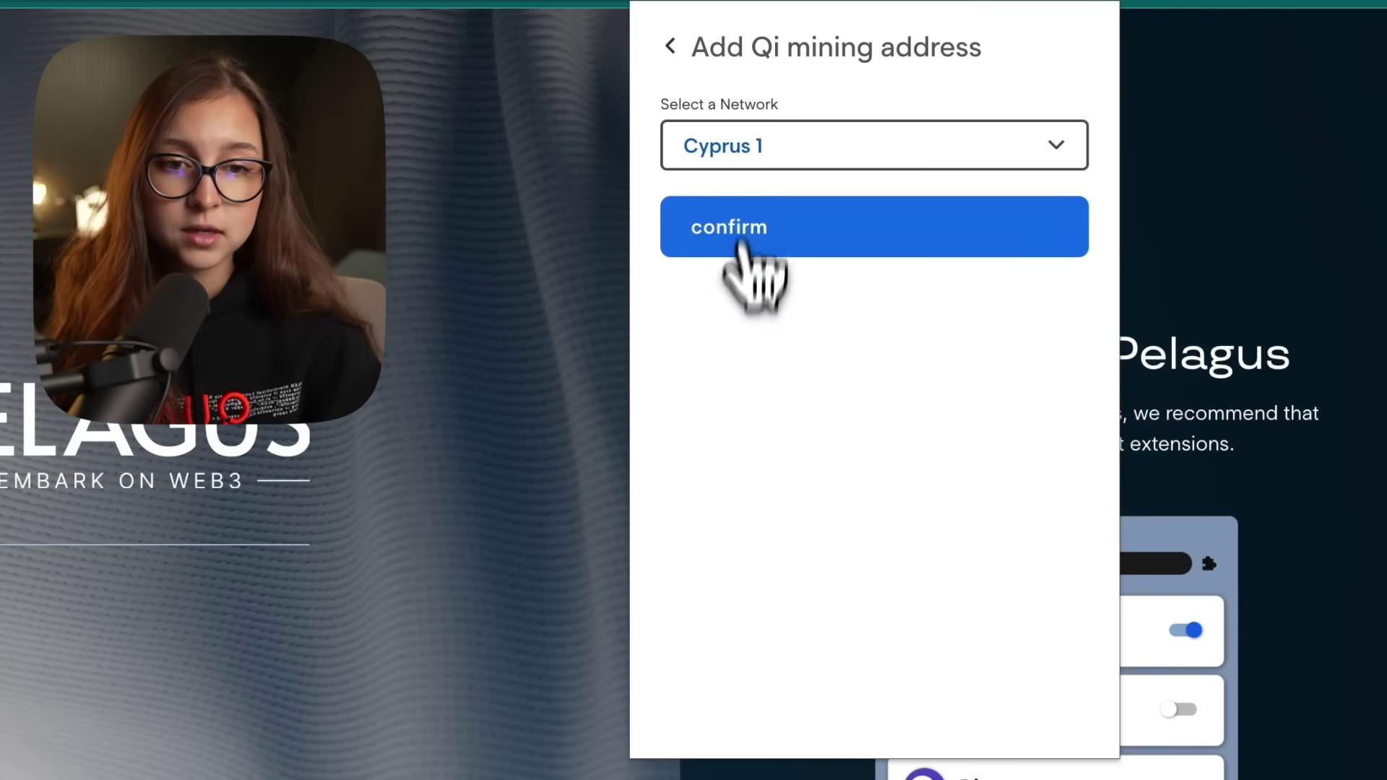
pyautogui.click(759, 157)
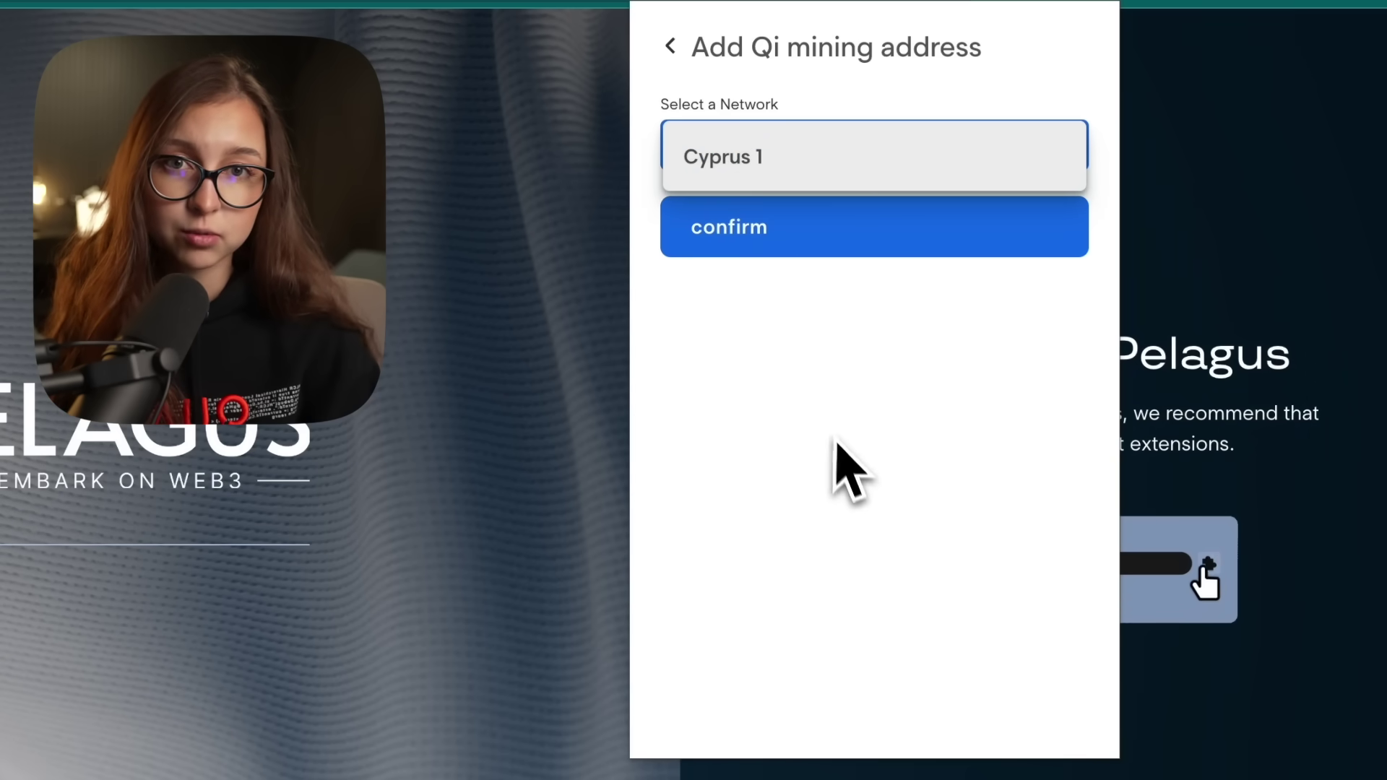
pyautogui.click(833, 450)
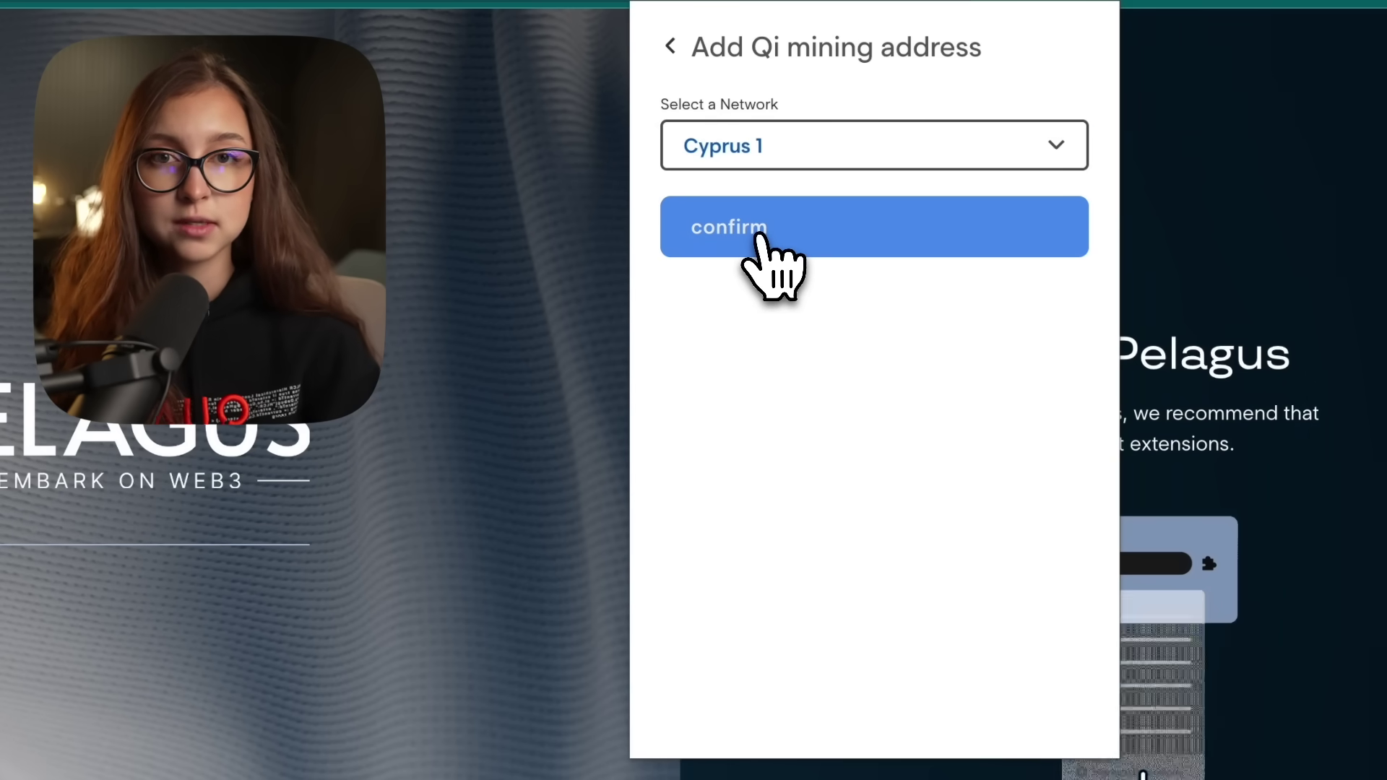
pyautogui.click(764, 249)
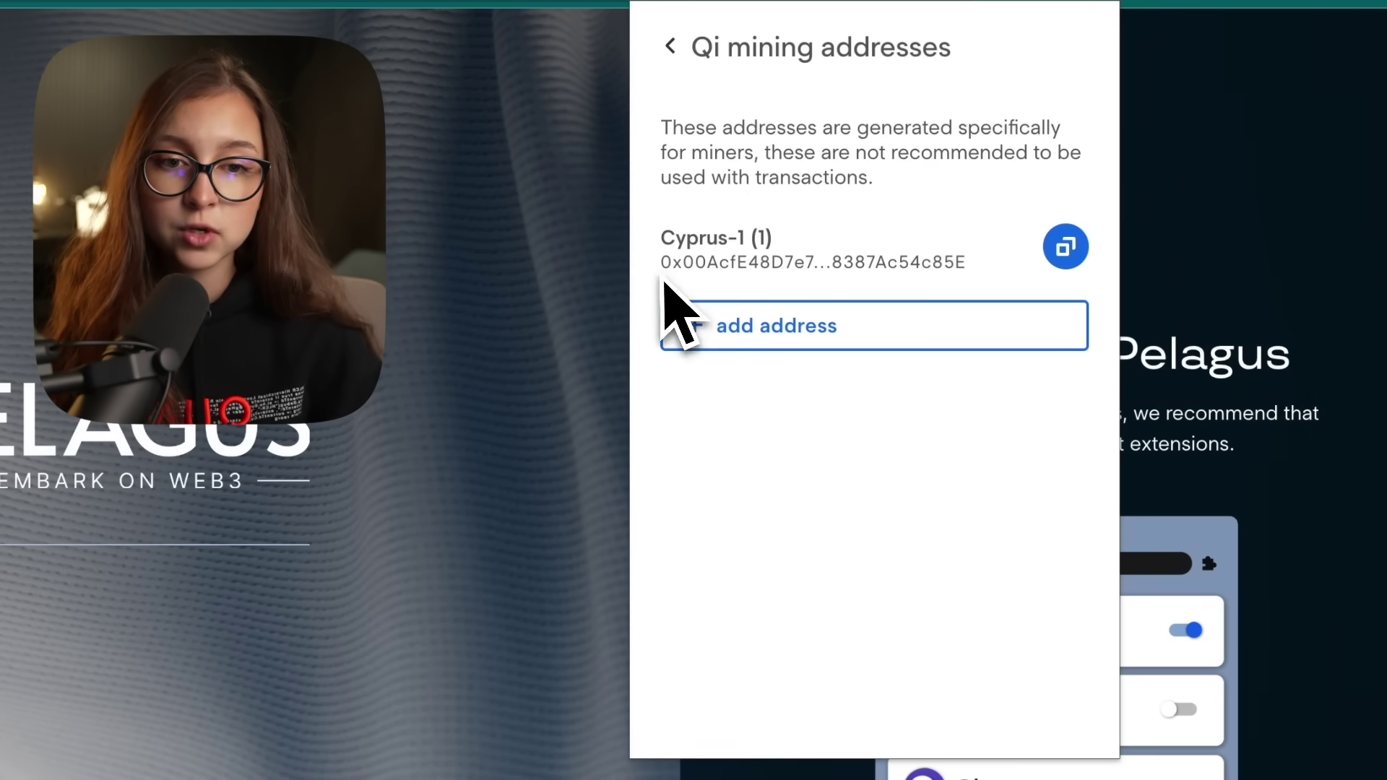
# Step: Copy the newly generated Cyprus-1 mining address to the clipboard
pyautogui.moveTo(661, 266); pyautogui.dragTo(738, 298)
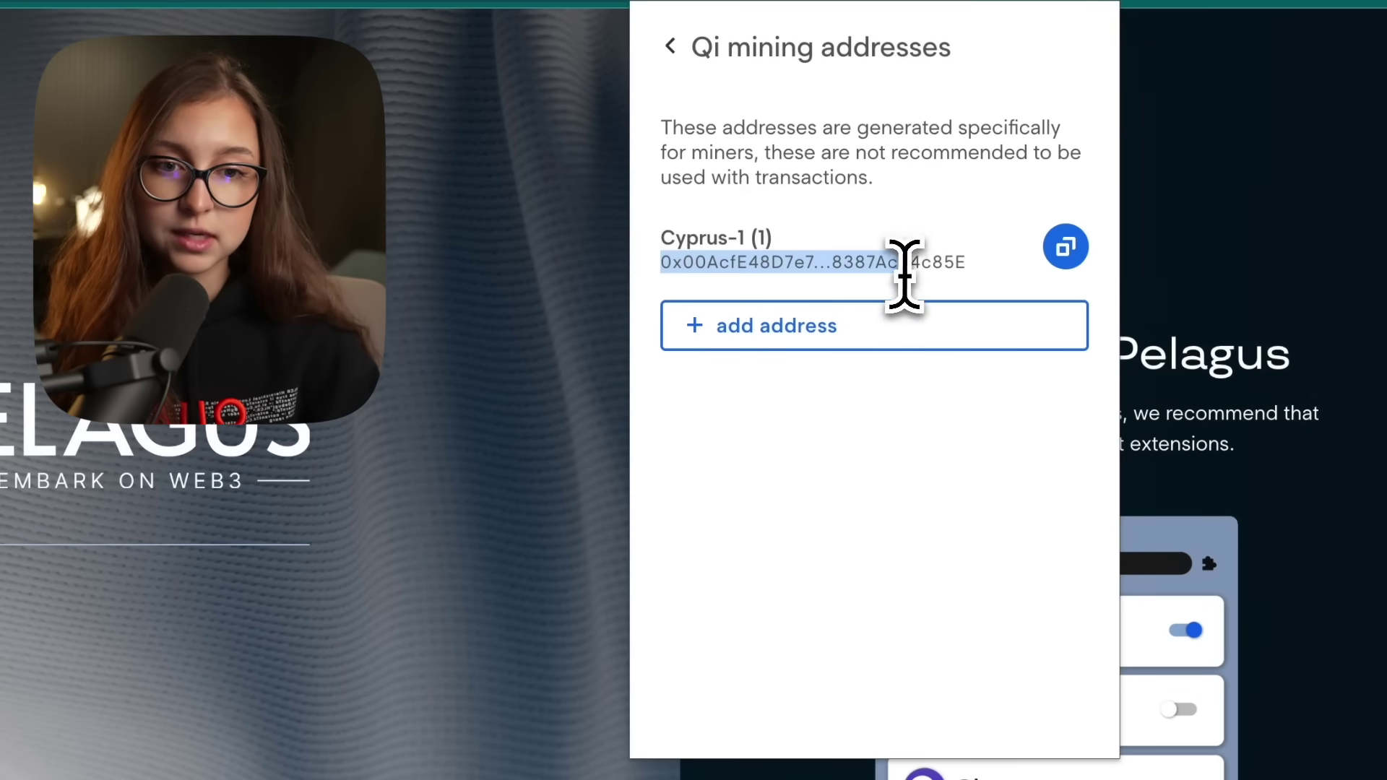
pyautogui.moveTo(905, 270); pyautogui.dragTo(694, 272)
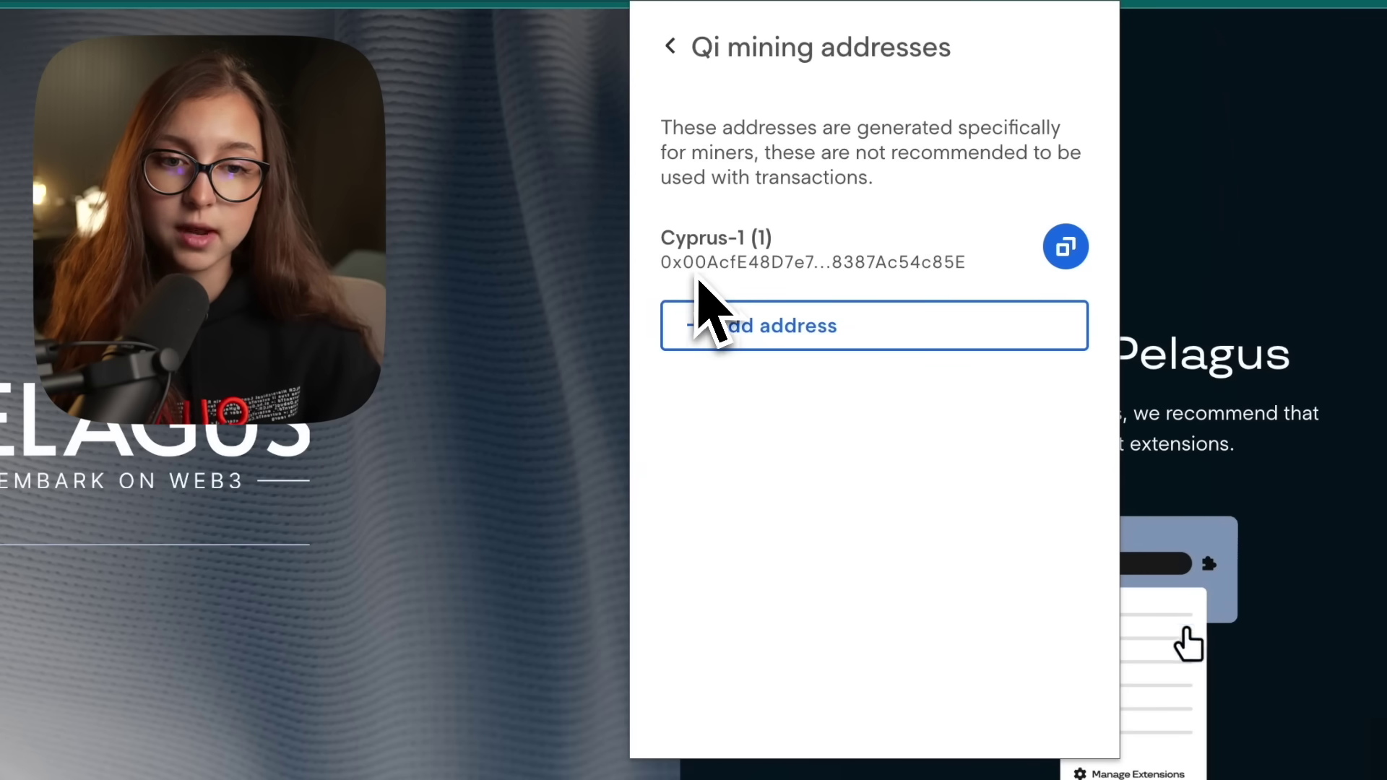
pyautogui.click(1066, 247)
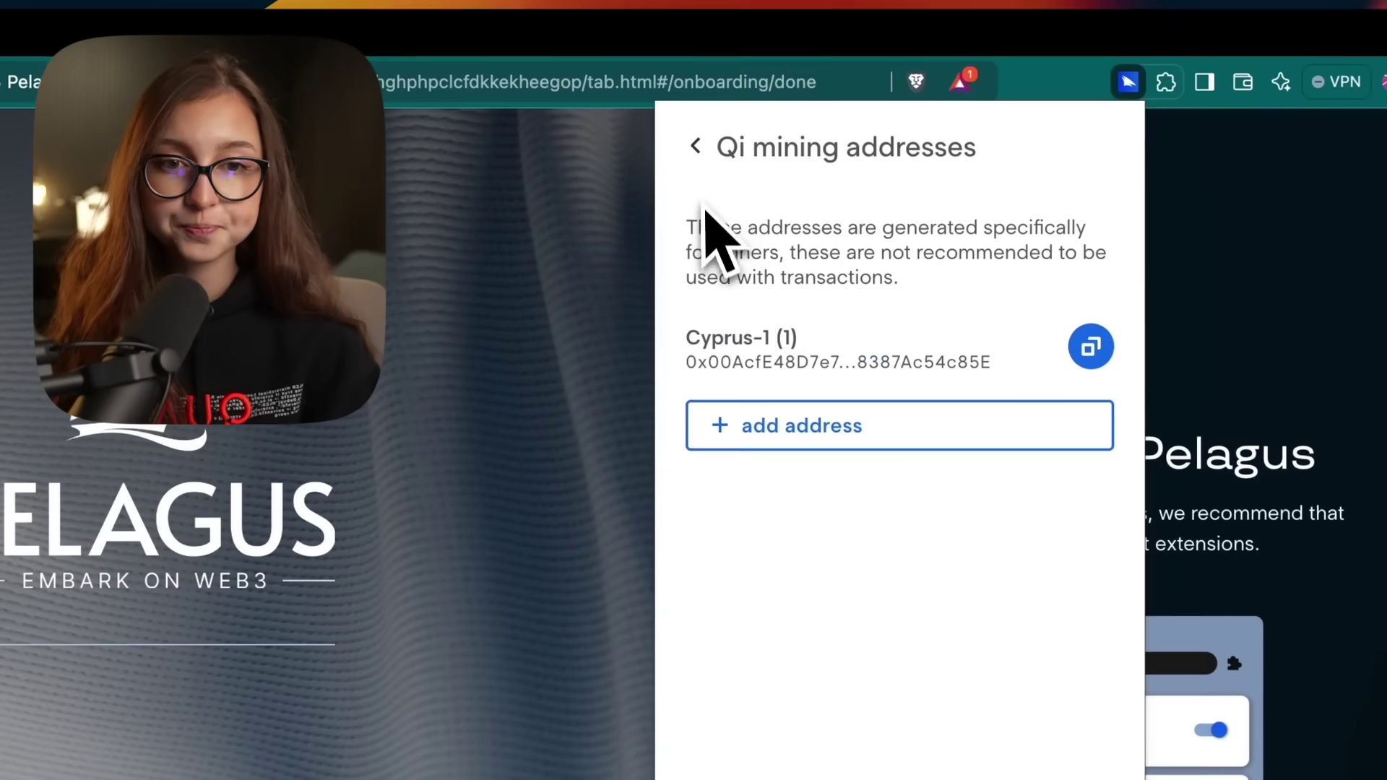
# Step: Return from the Qi mining addresses page to the Settings panel
pyautogui.click(696, 149)
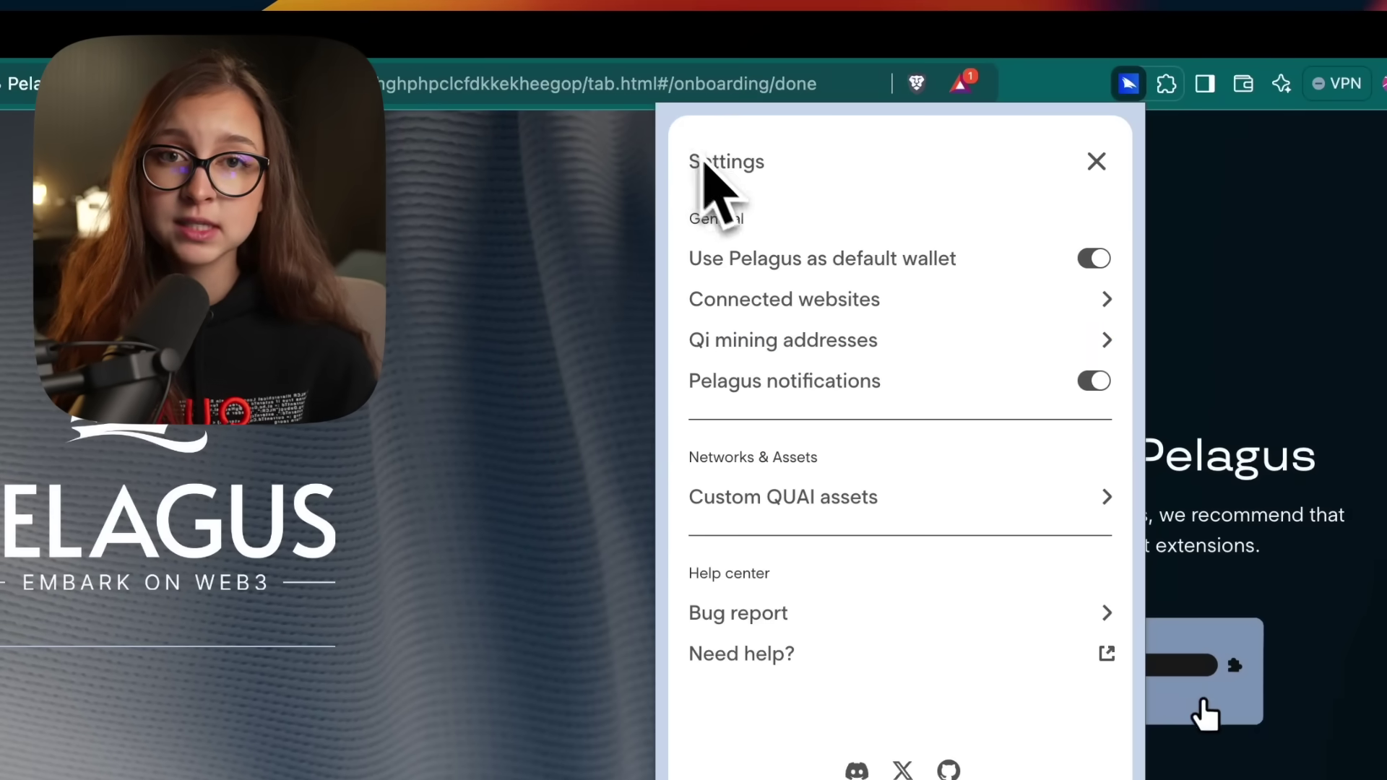